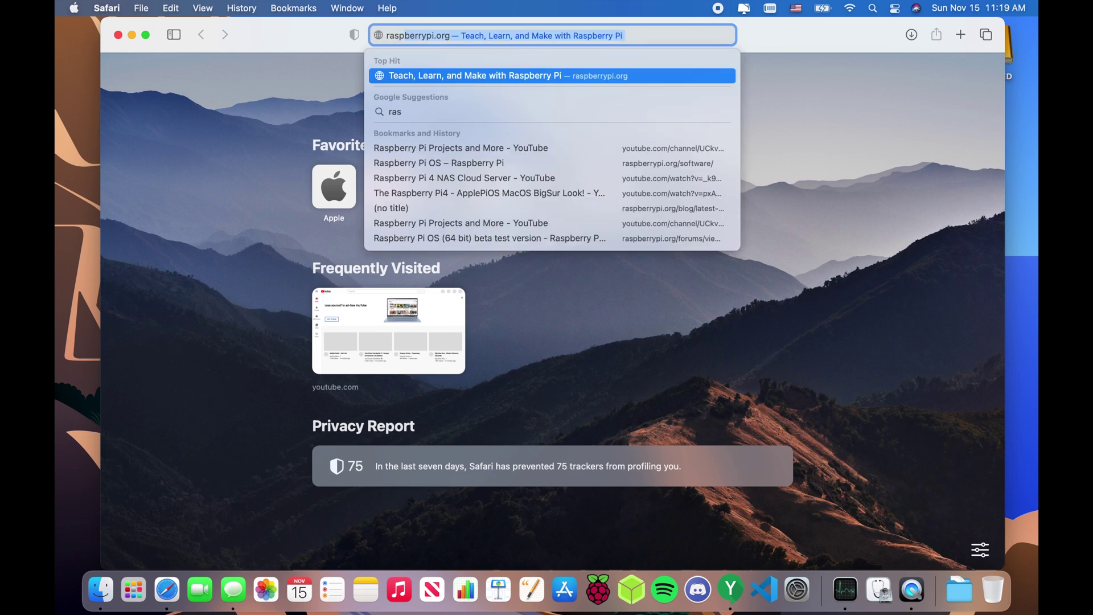
- Load raspberrypi.org in Safari, visit the Blog and Community pages, then go to Software
key("Return")
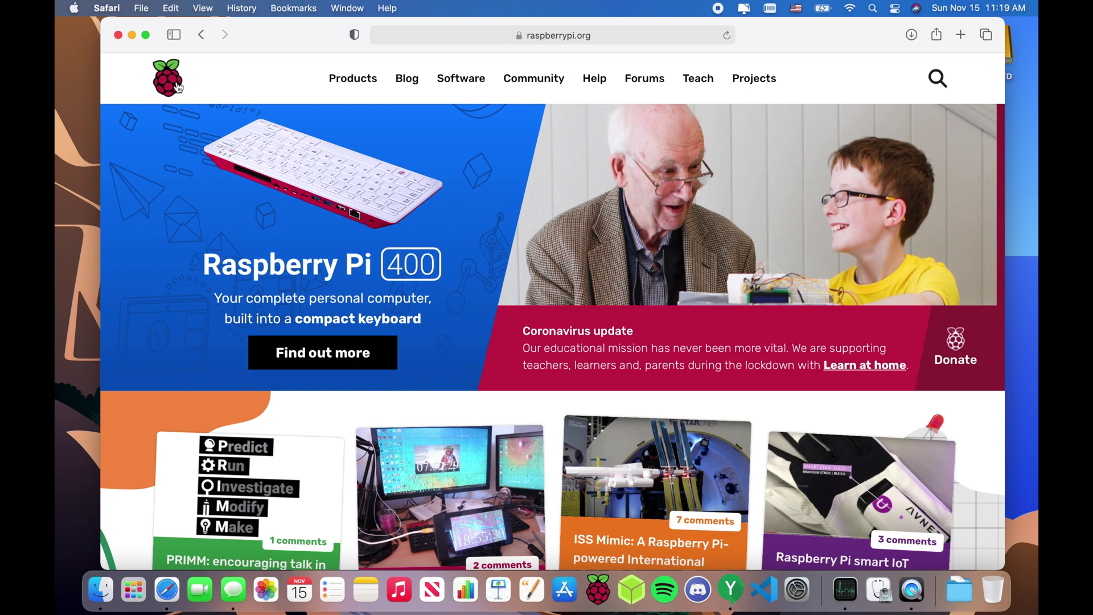
left_click(418, 81)
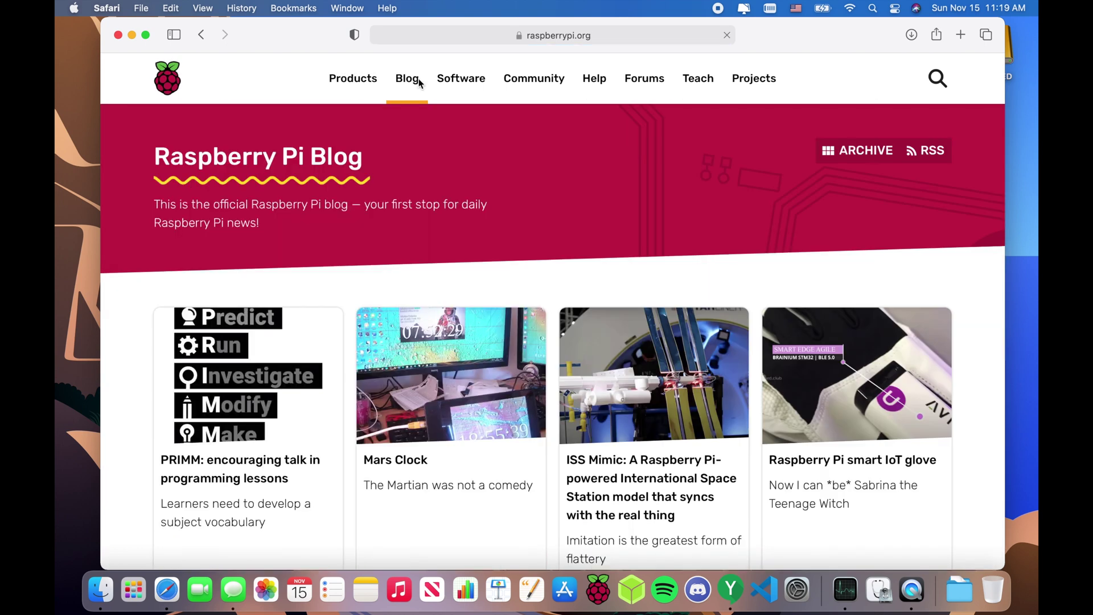
left_click(521, 81)
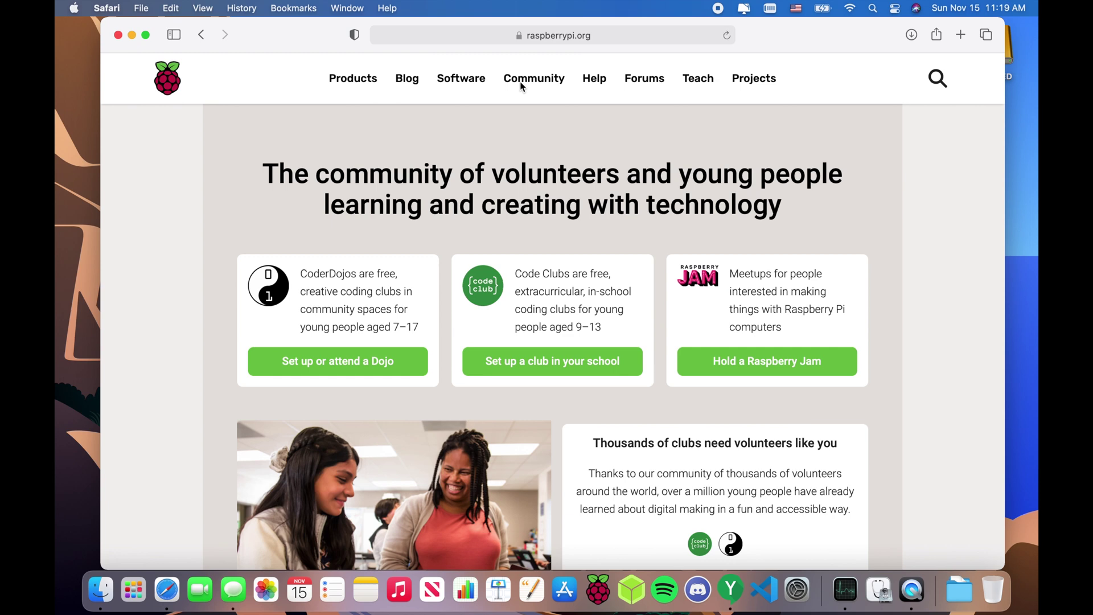
left_click(475, 89)
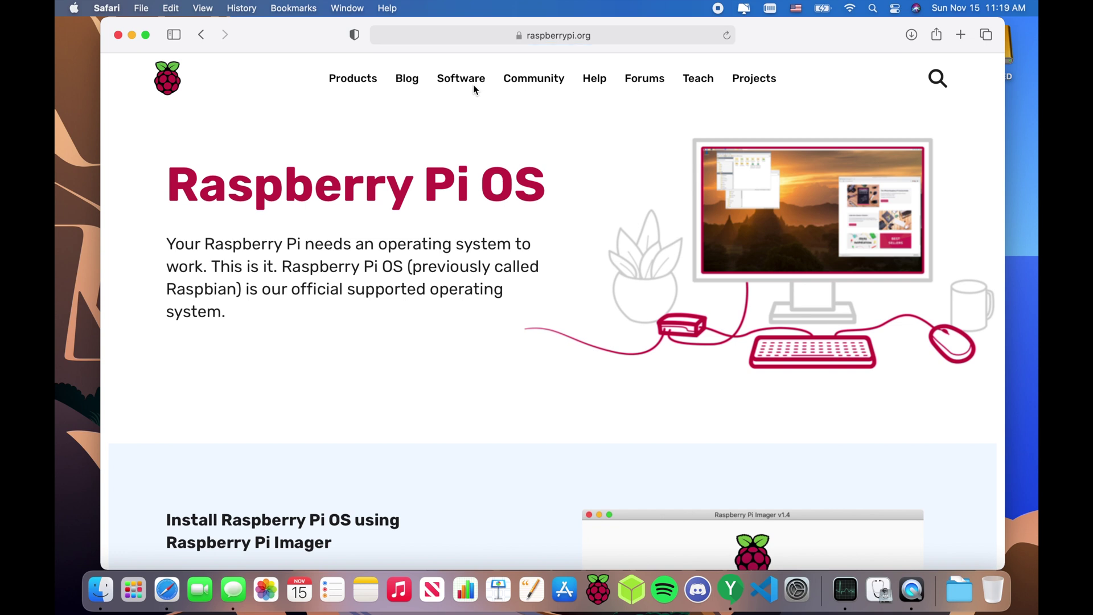
- Scroll to the Raspberry Pi Imager install section, highlight part of the rpi-imager command, then close Safari
scroll(475, 89, "down", 10)
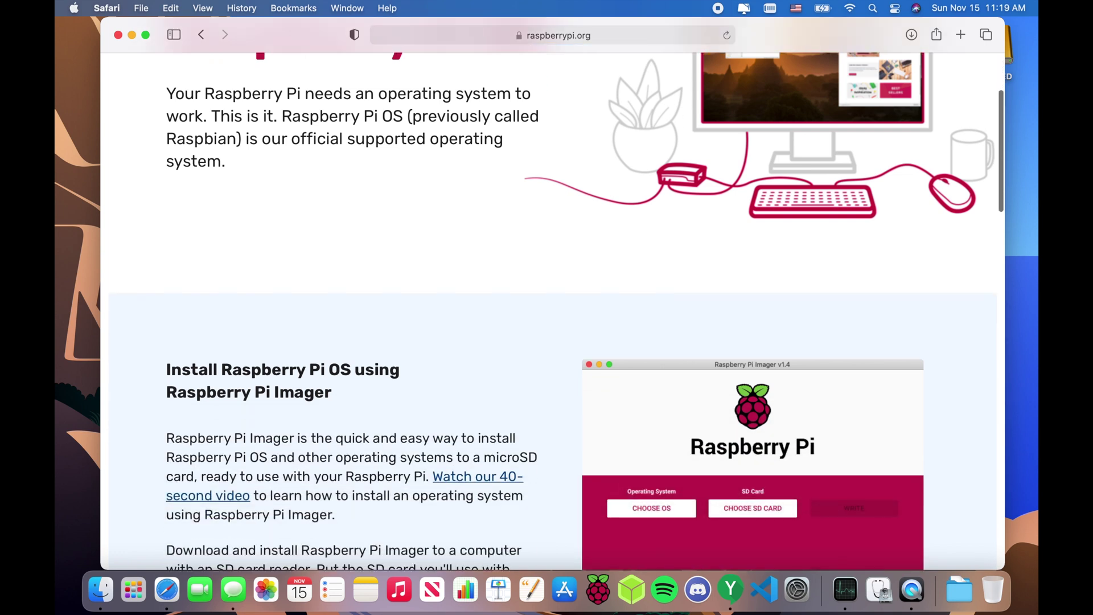
scroll(364, 187, "down", 2)
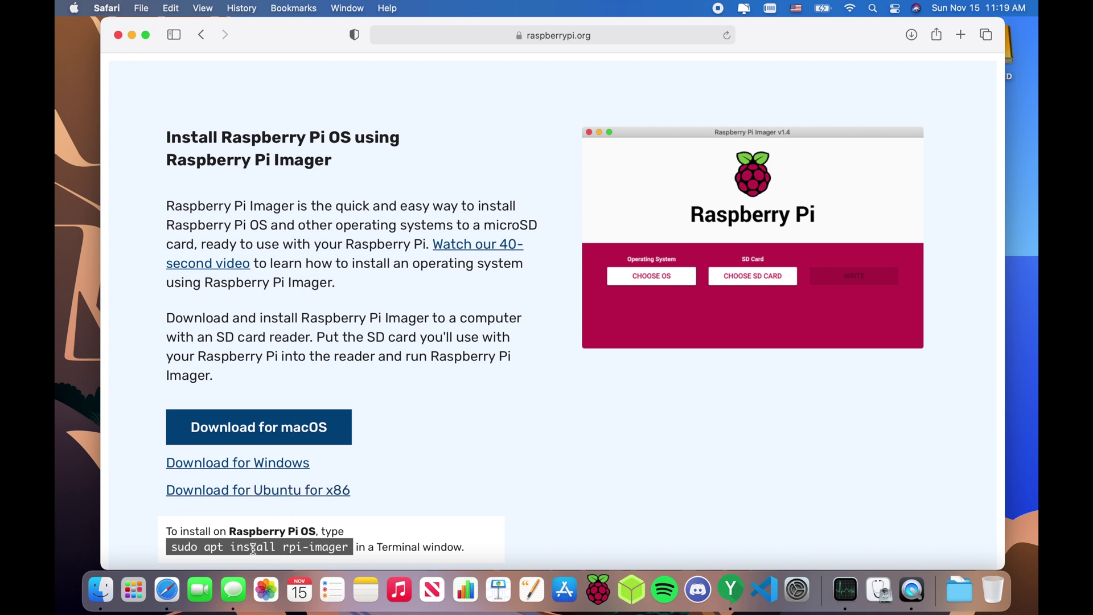
left_click_drag(253, 549, 301, 542)
left_click(300, 542)
left_click(116, 35)
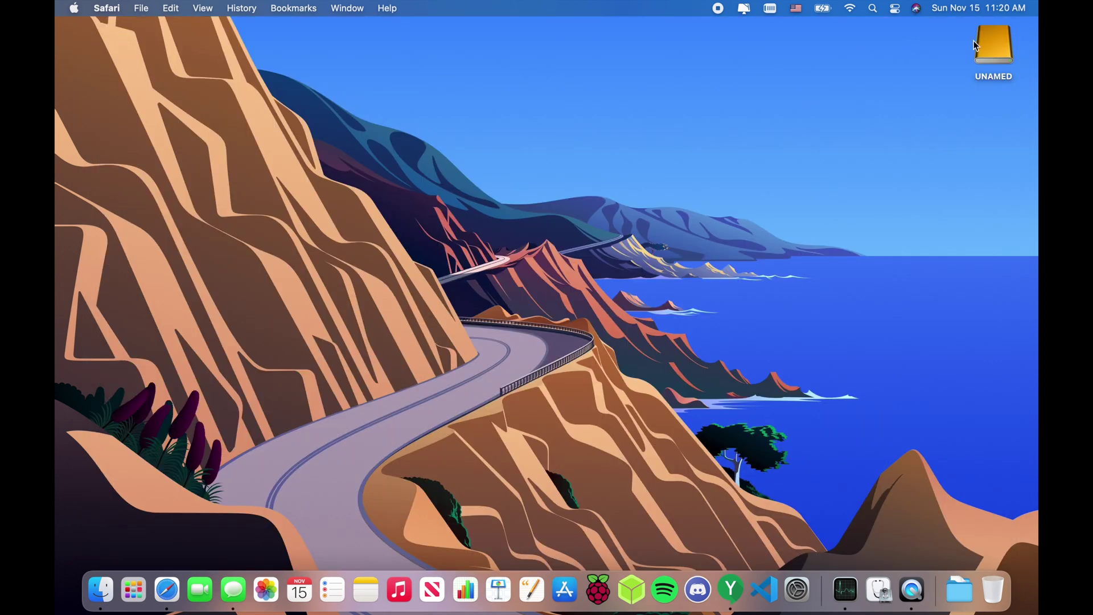
- Select the UNAMED disk on the desktop and launch Raspberry Pi Imager from the Dock
left_click(997, 57)
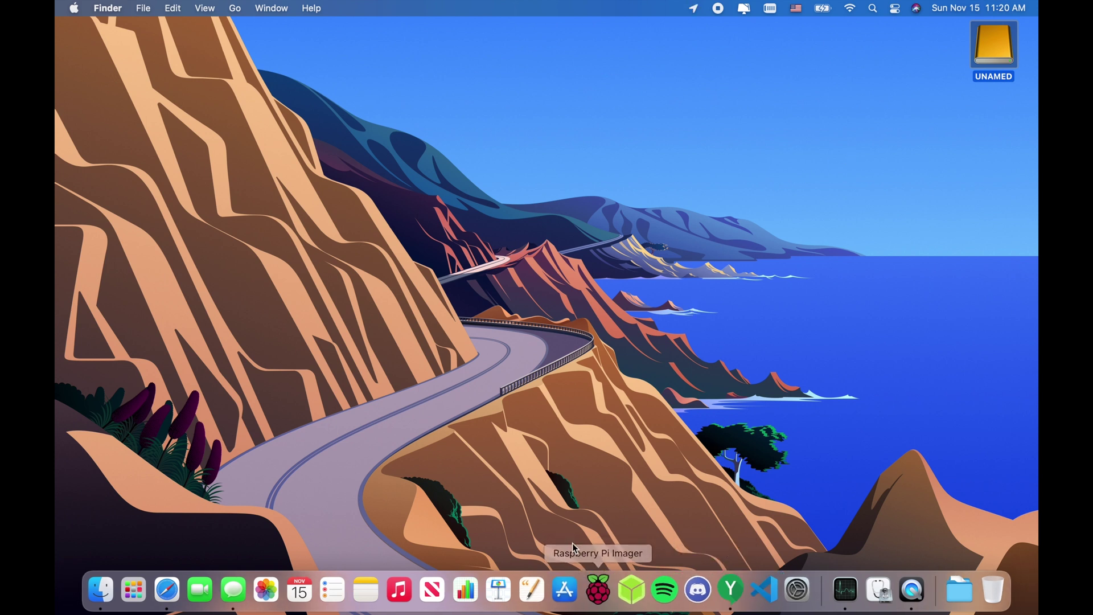
left_click(600, 588)
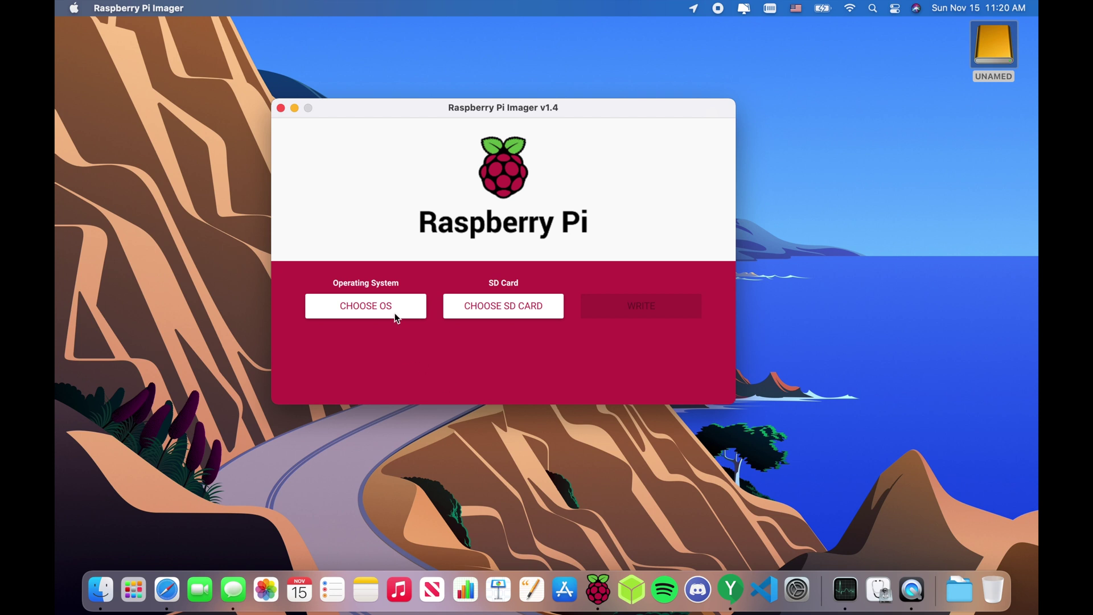
- Choose Raspberry Pi OS (32-bit) as the image and the Kingston SNA-DC/U Media card as target
left_click(395, 305)
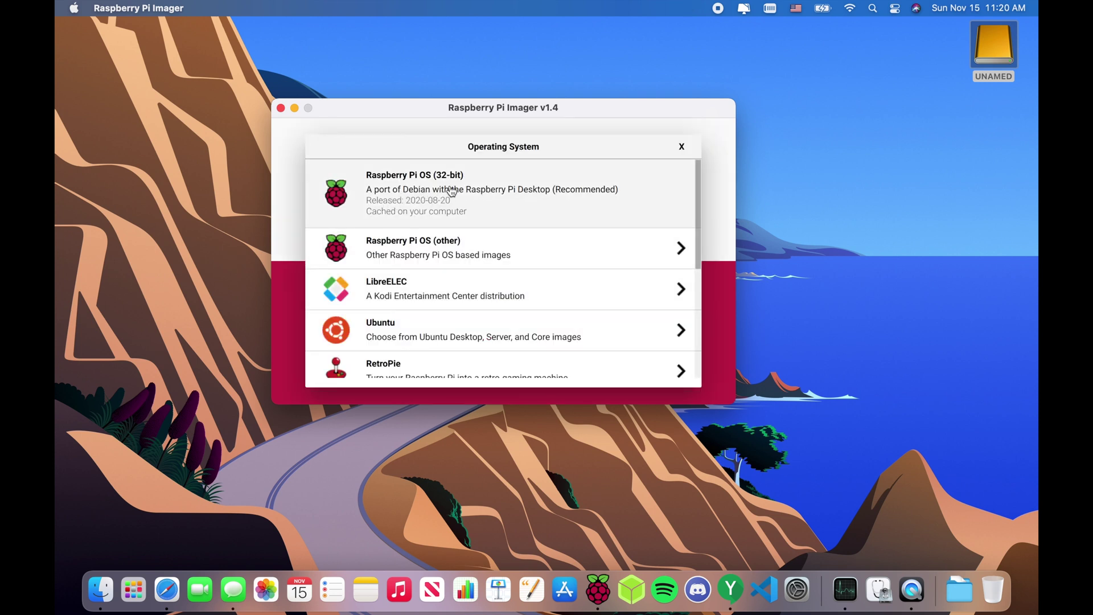
left_click(453, 190)
left_click(517, 295)
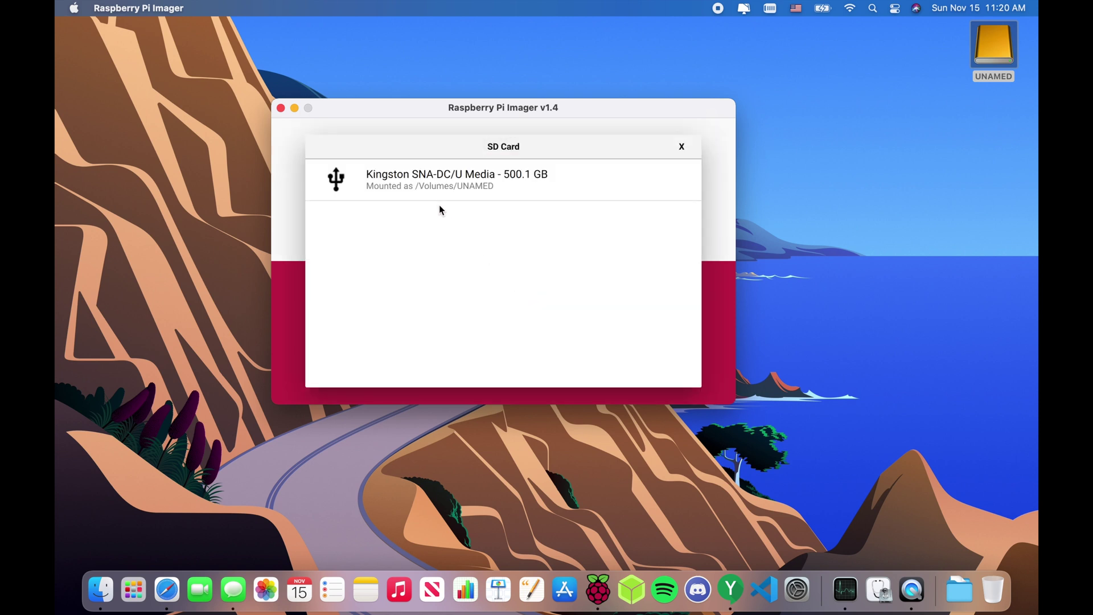
left_click(481, 182)
- Write the image to the card, confirming the erase and authorising with the account password
left_click(647, 299)
left_click(524, 299)
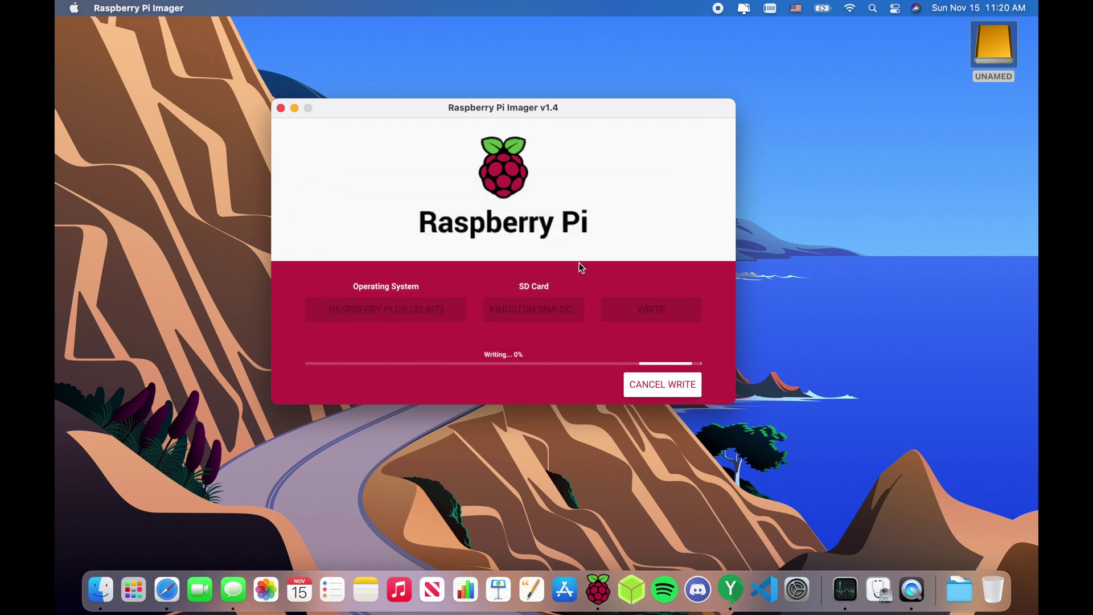
type("••••••••••••")
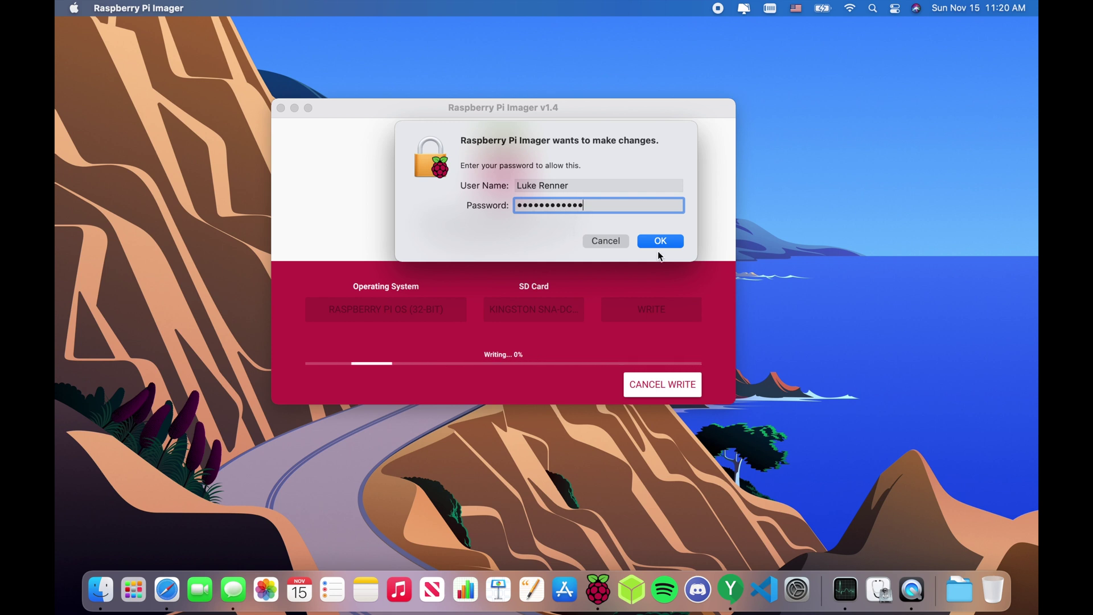
left_click(658, 246)
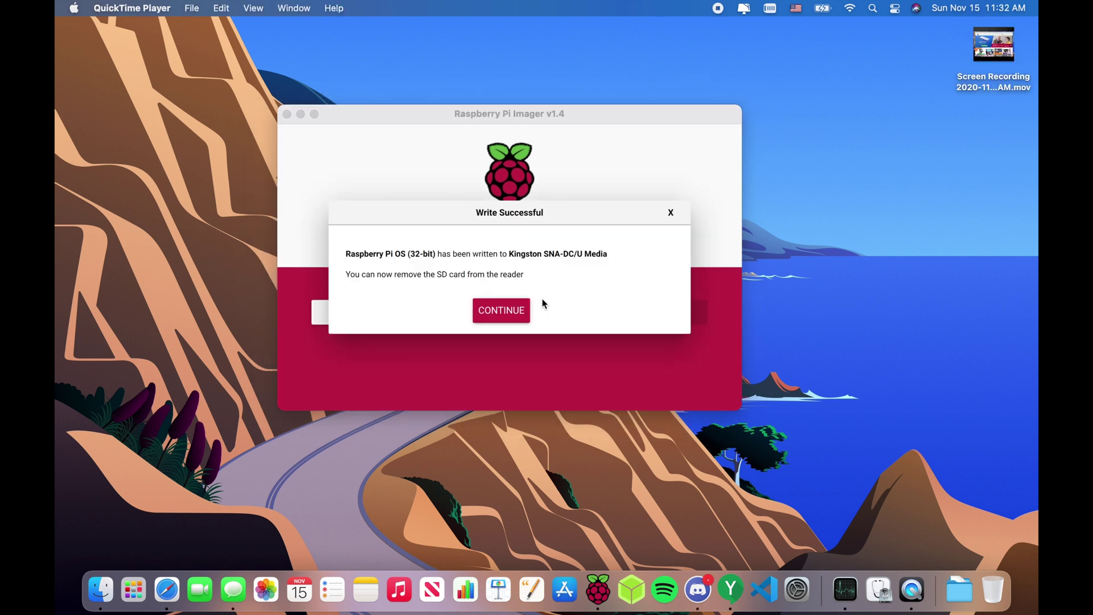
- Nudge the Imager window slightly and dismiss the Write Successful notice with CONTINUE
left_click(542, 301)
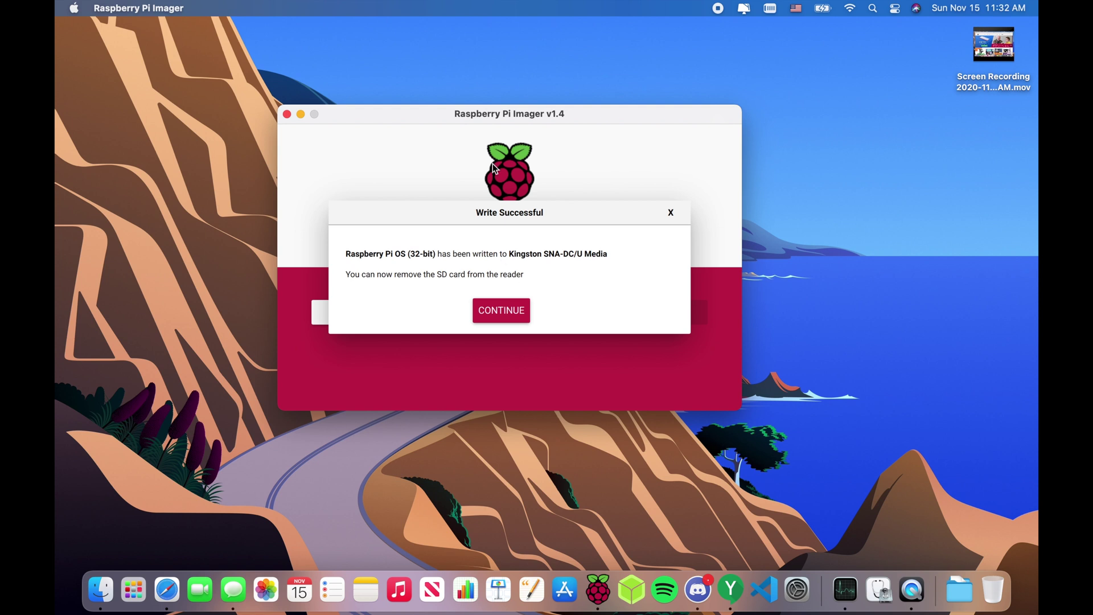
left_click_drag(489, 109, 515, 122)
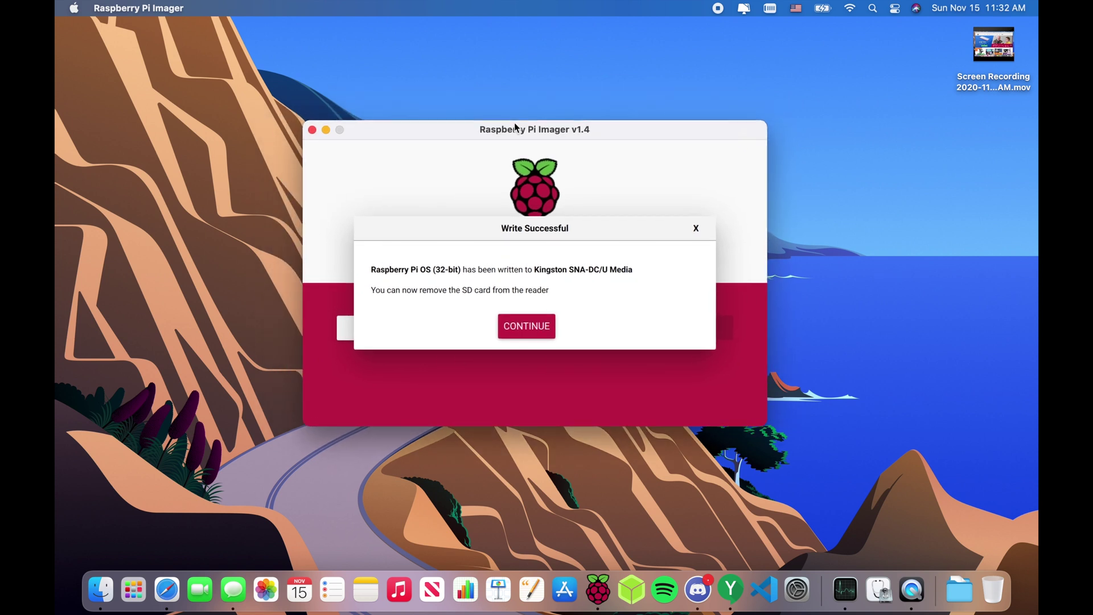
left_click(515, 315)
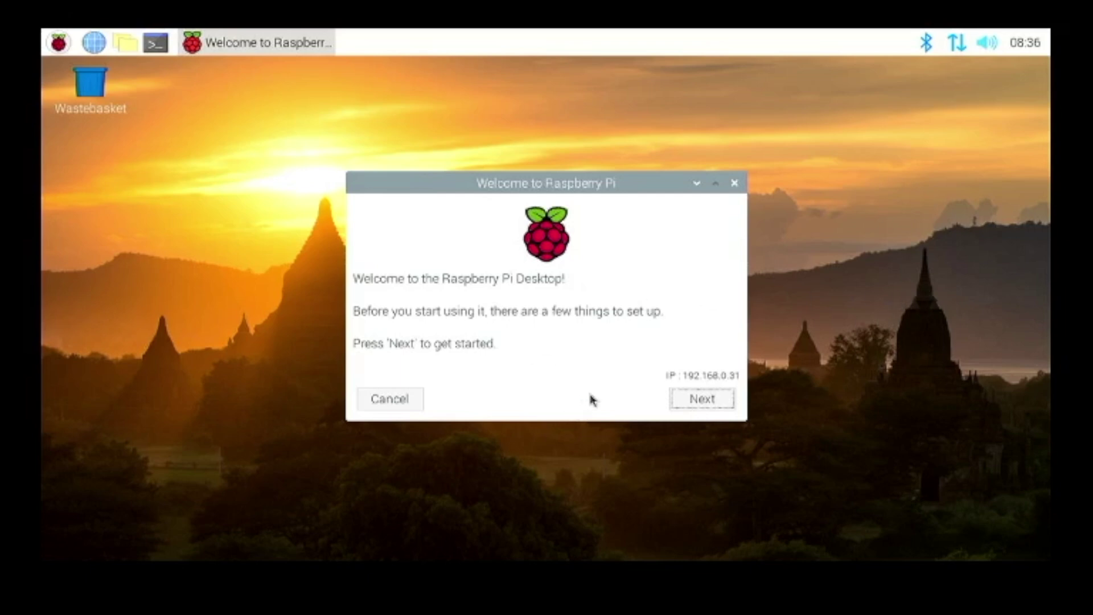
- Set the location to United States with English language and a US keyboard layout
left_click(682, 401)
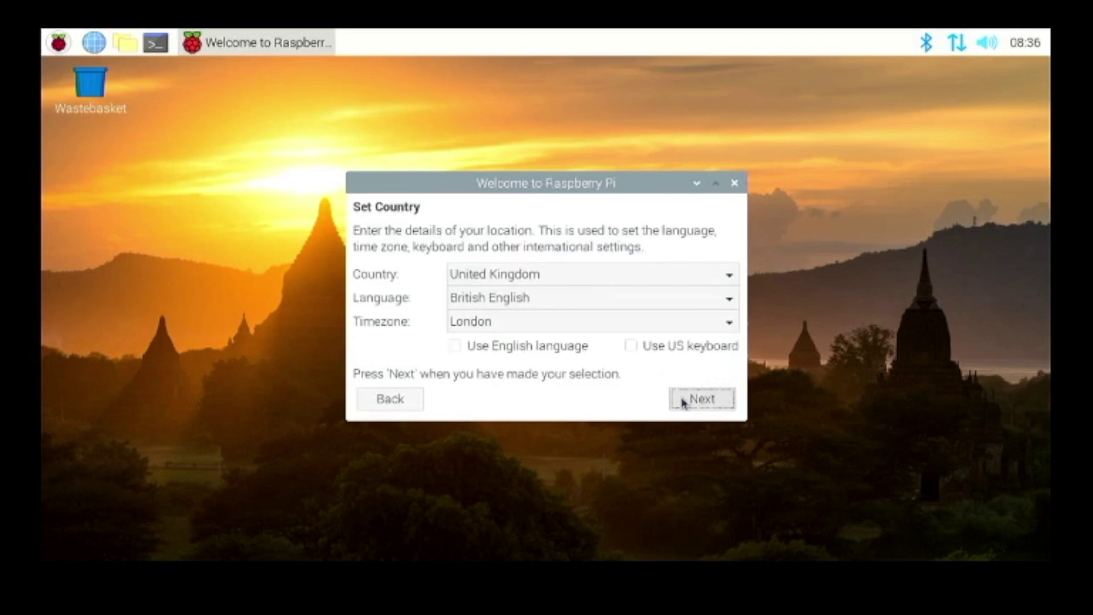
left_click(571, 280)
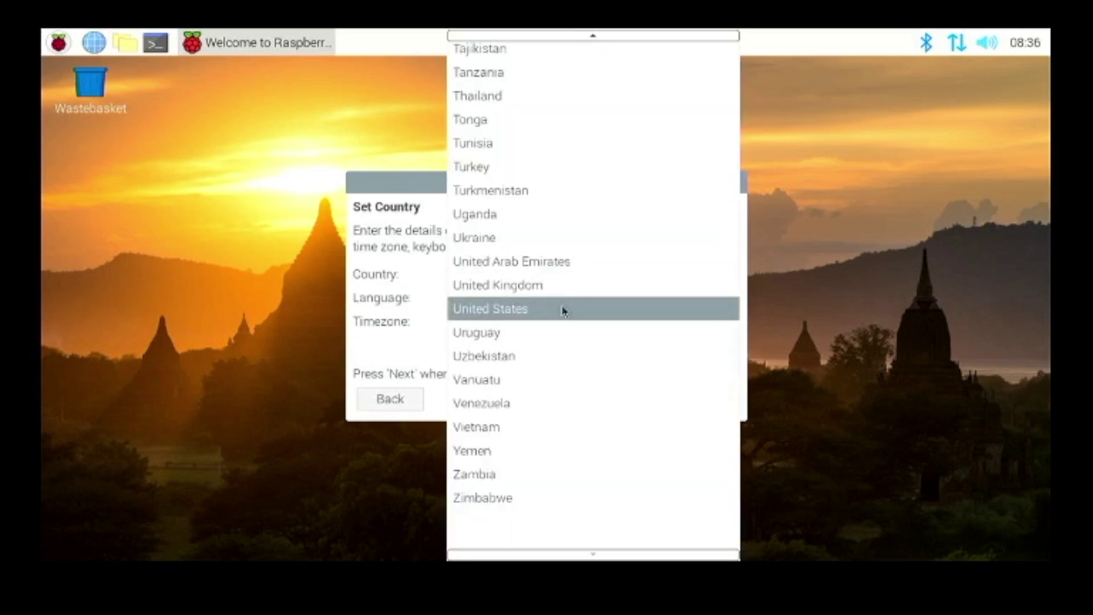
left_click(563, 310)
left_click(547, 344)
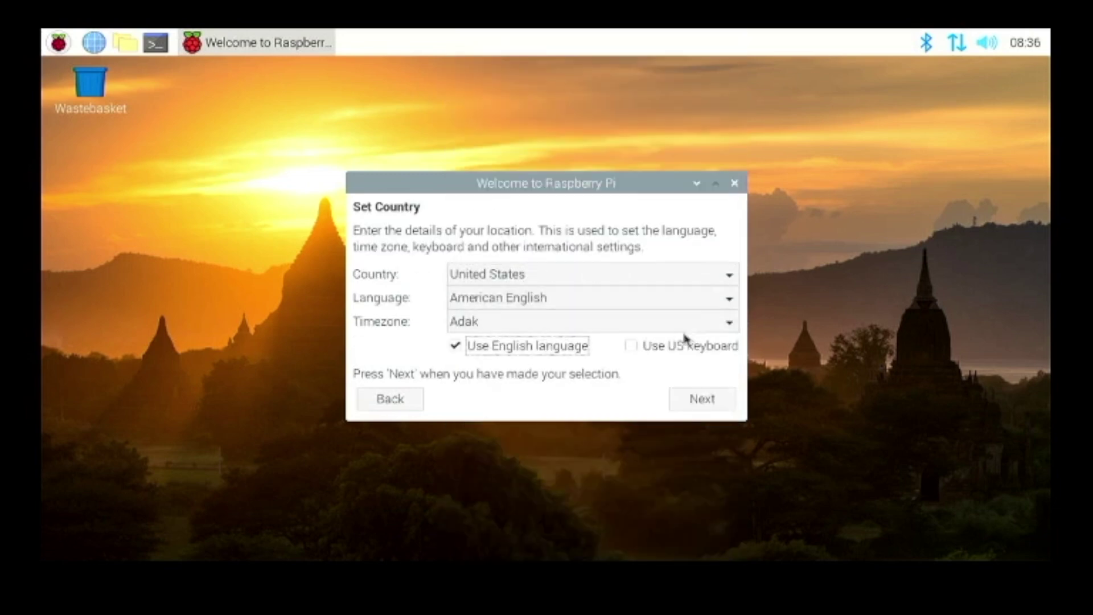
left_click(682, 346)
left_click(720, 399)
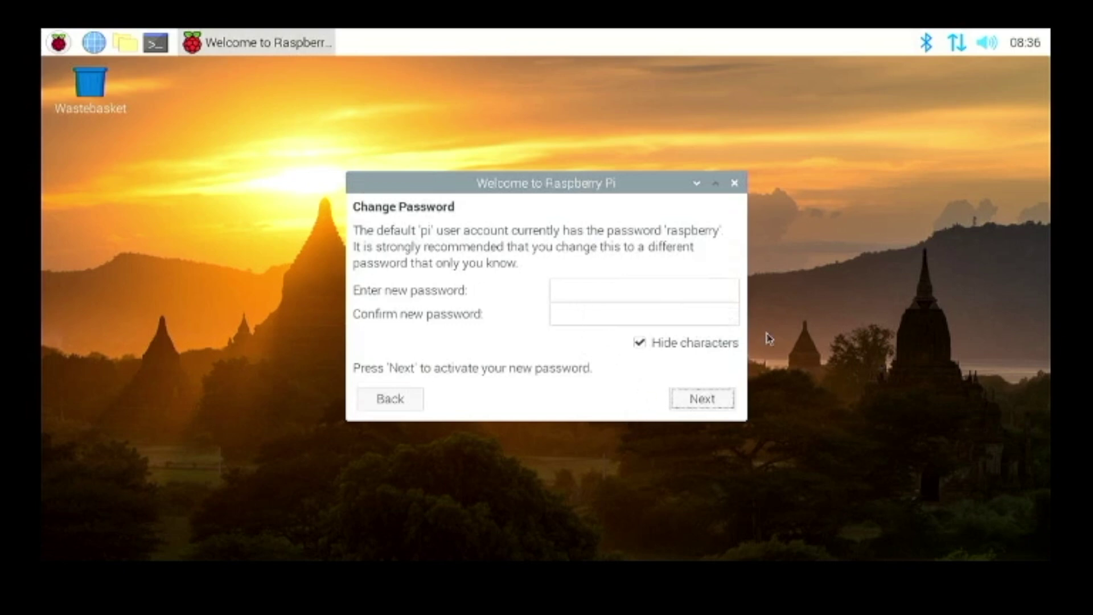
- Skip the password, Wi-Fi and software update steps, keep screen settings, and postpone restarting
left_click(706, 393)
left_click(698, 400)
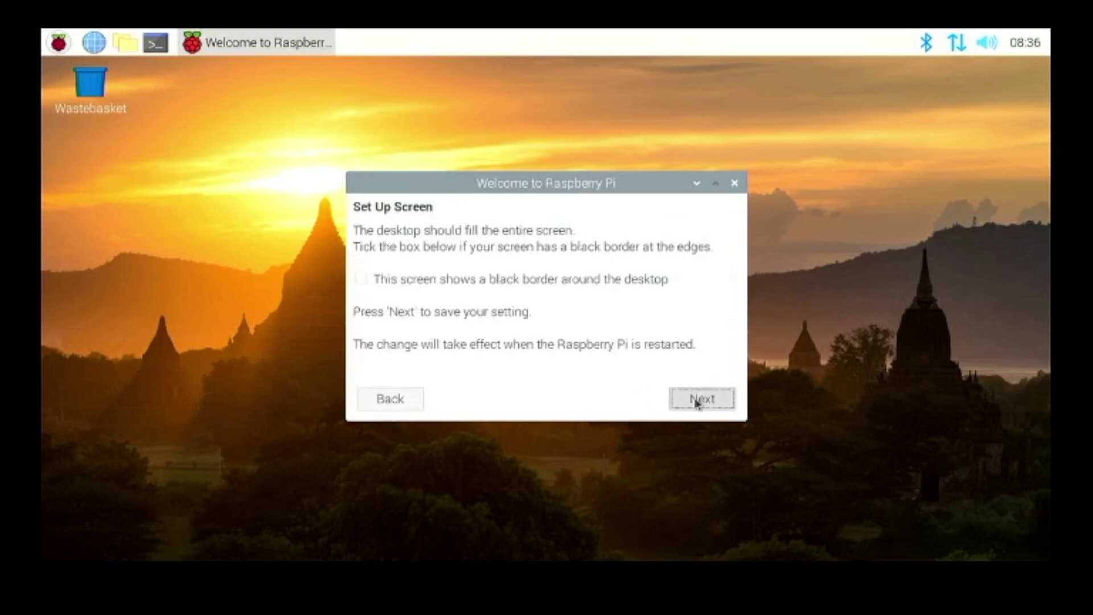
left_click(658, 410)
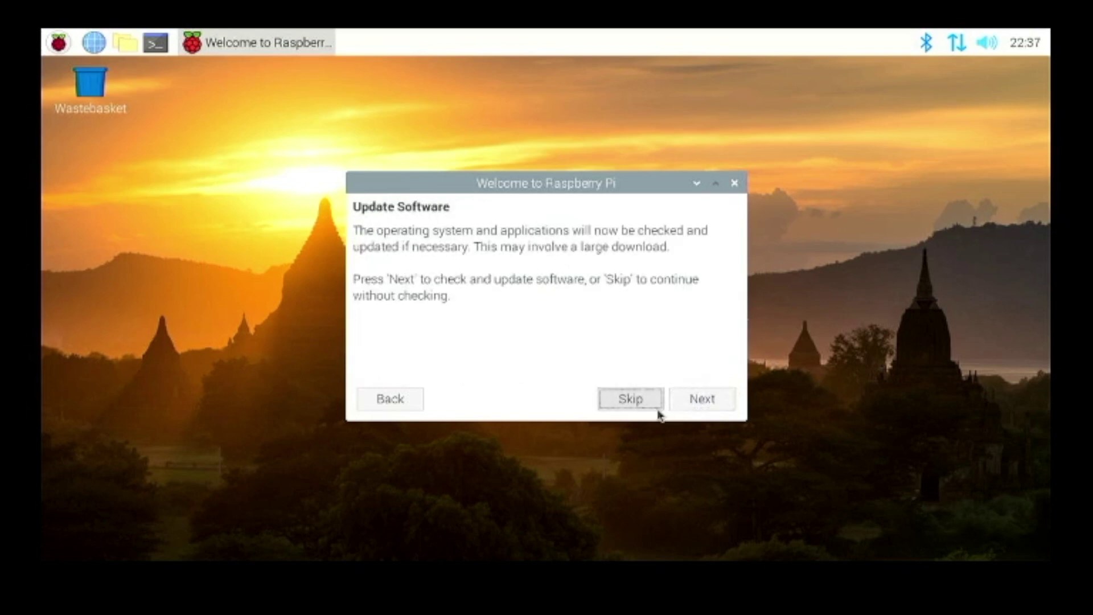
left_click(658, 409)
left_click(640, 401)
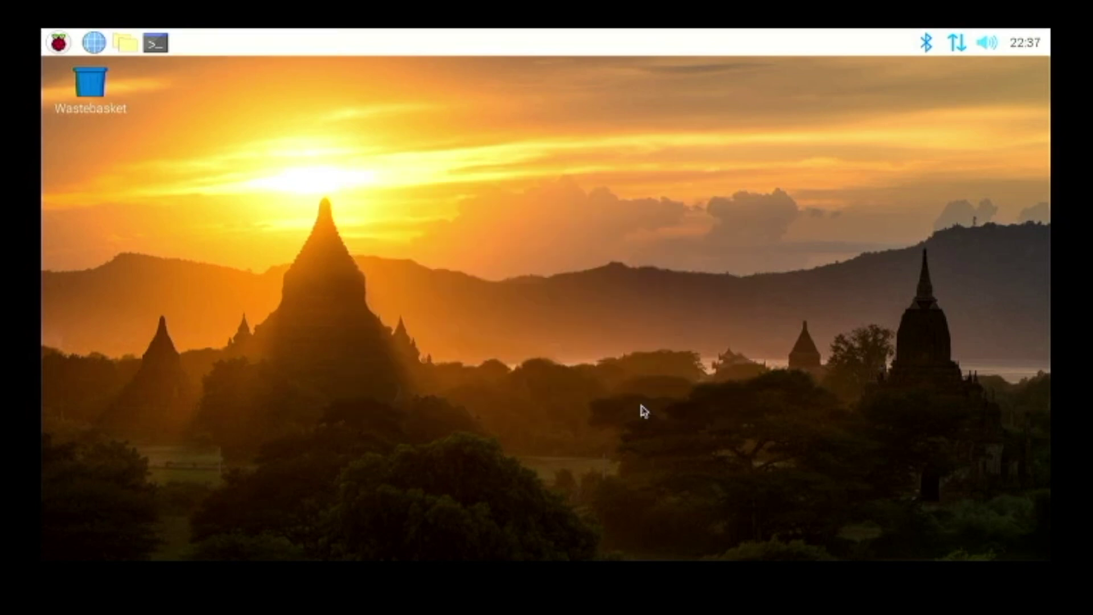
- Open the raspberry applications menu and close it again by clicking the desktop
left_click(59, 43)
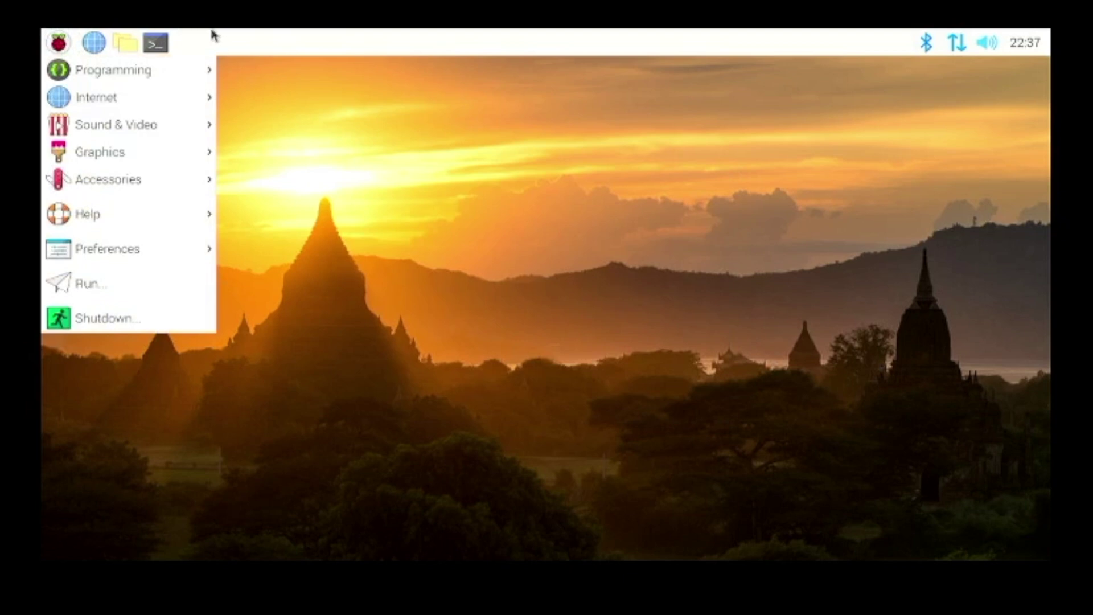
left_click(514, 249)
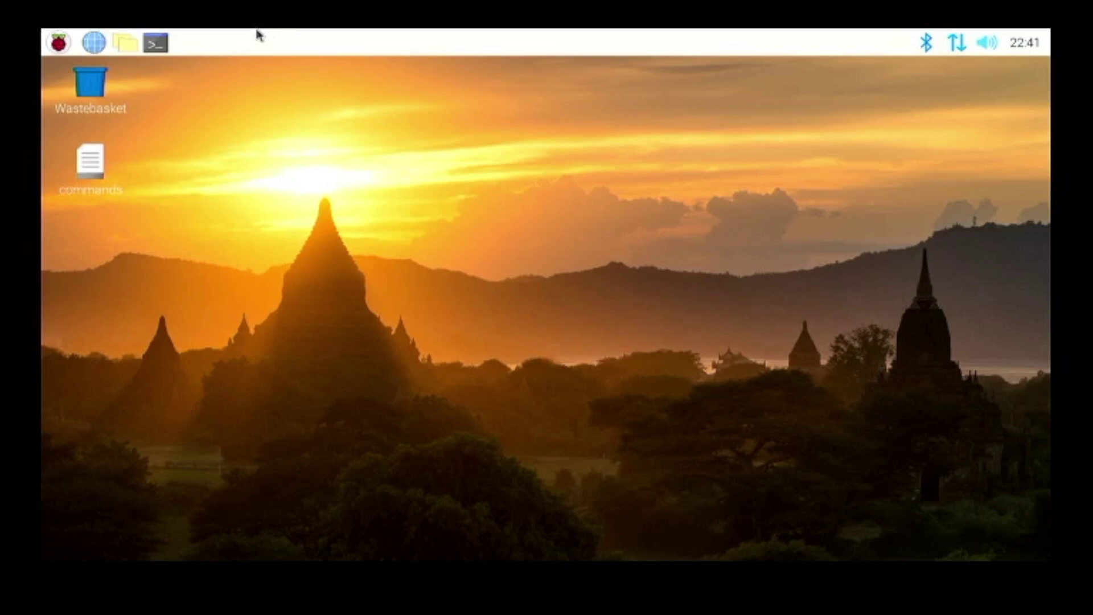
- Open a terminal and the commands file, and copy the samba install command line
left_click(152, 37)
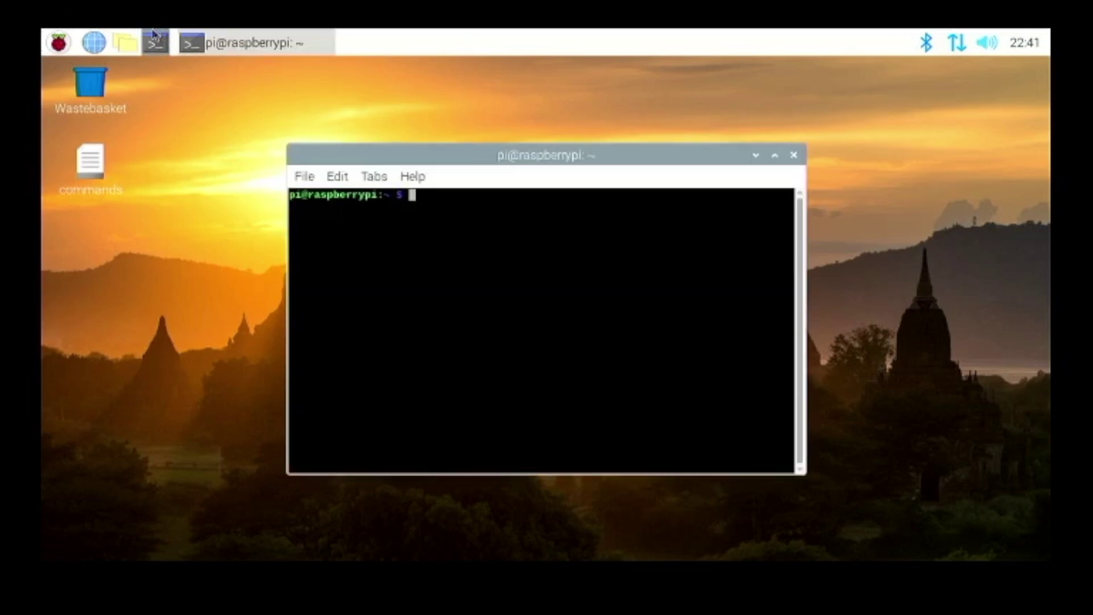
left_click_drag(349, 145, 448, 108)
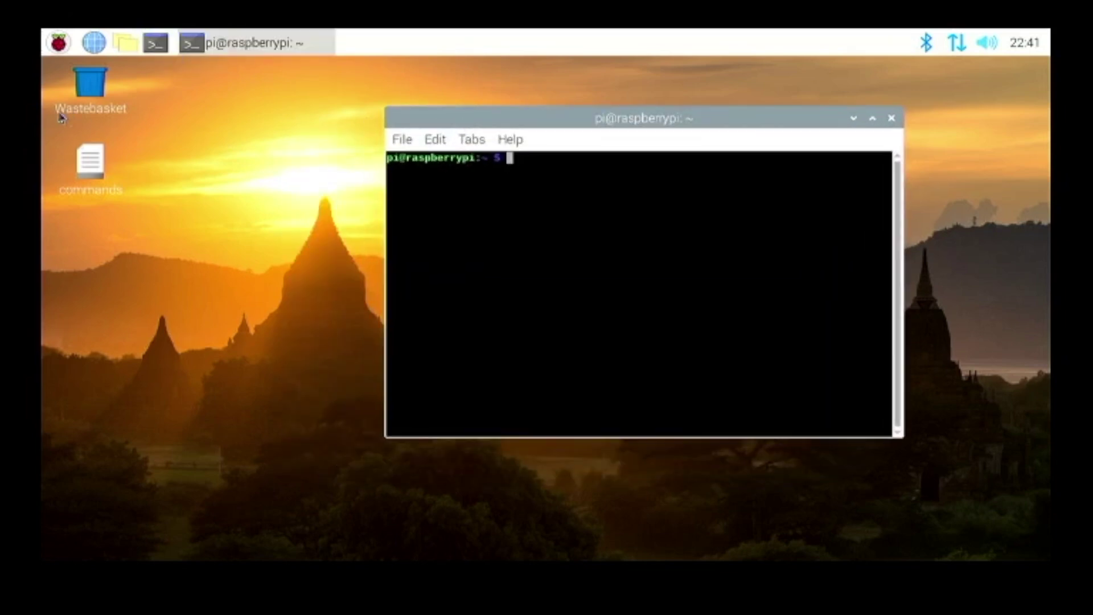
left_click(90, 155)
double_click(89, 154)
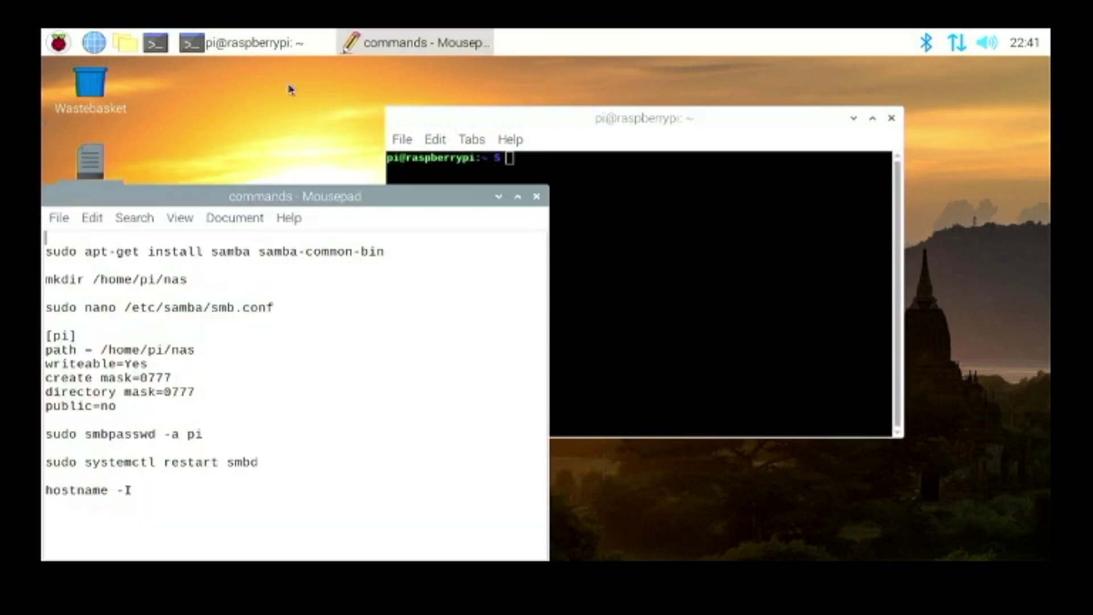
left_click_drag(497, 251, 38, 249)
right_click(72, 249)
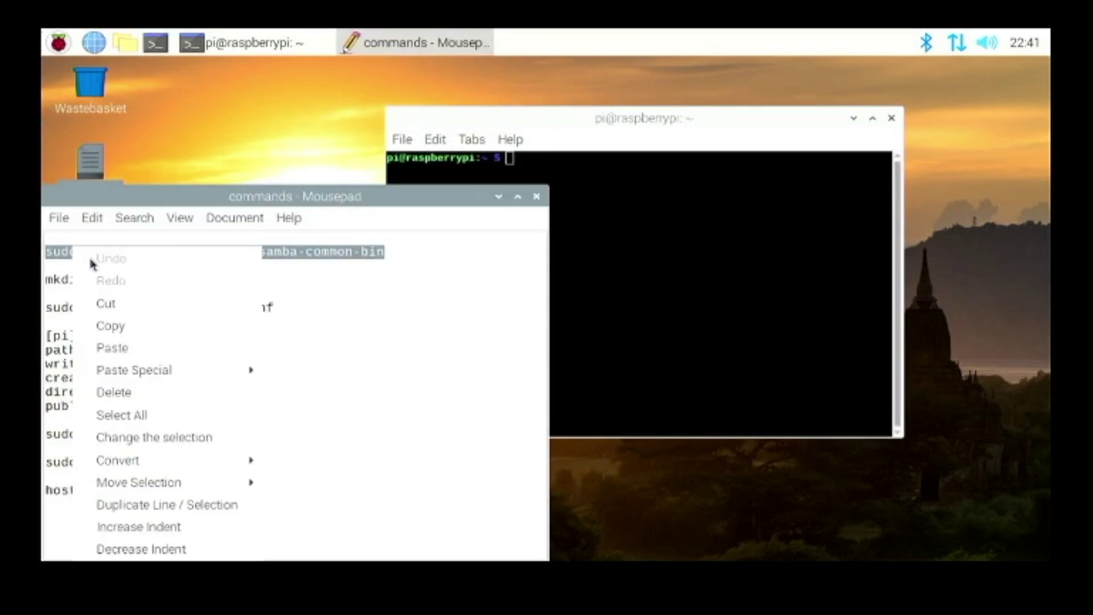
left_click(123, 325)
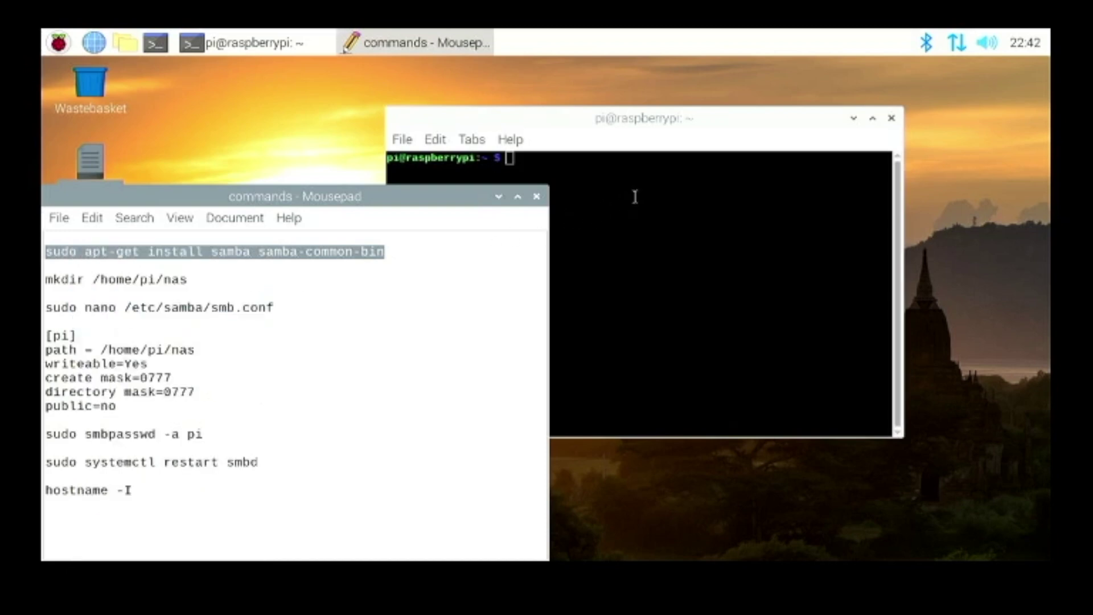
- Run the samba and samba-common-bin install, answering y and accepting WINS settings from DHCP
left_click(634, 196)
right_click(606, 195)
left_click(631, 275)
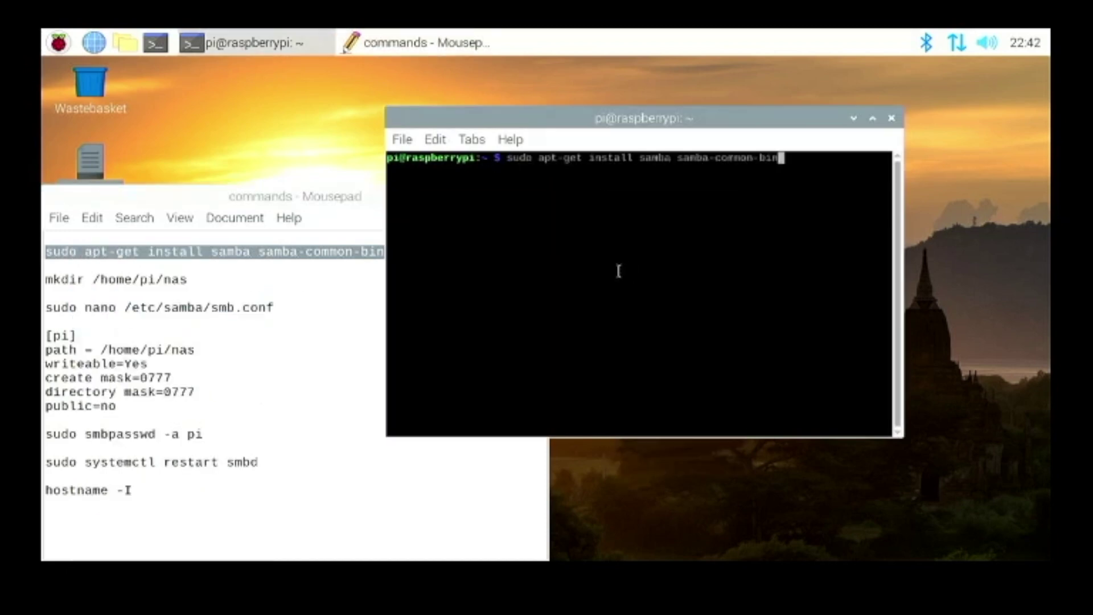
key("Return")
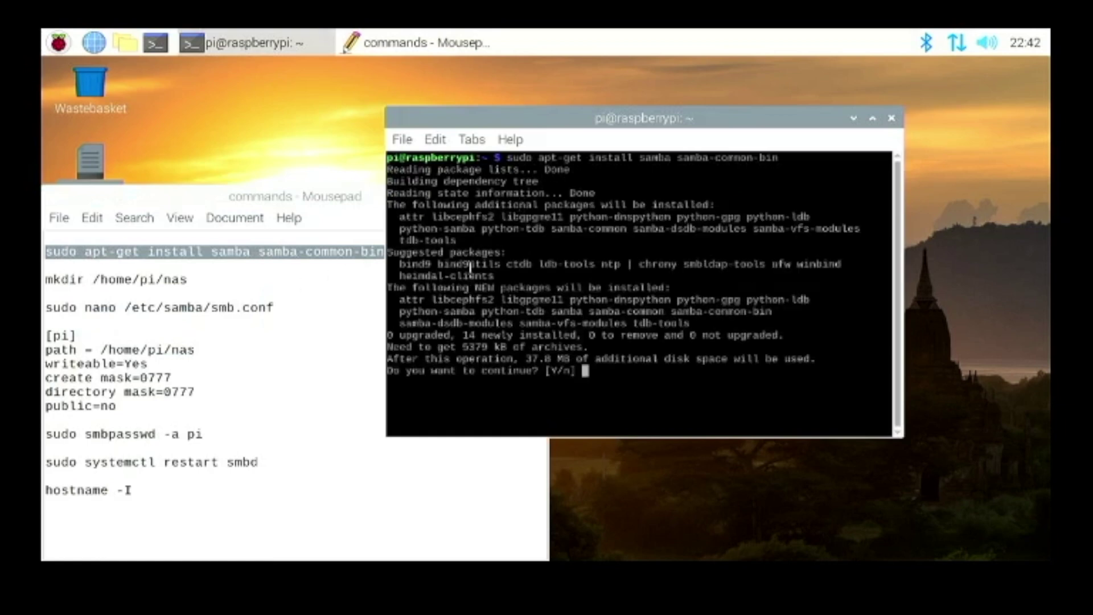
type("y")
key("Return")
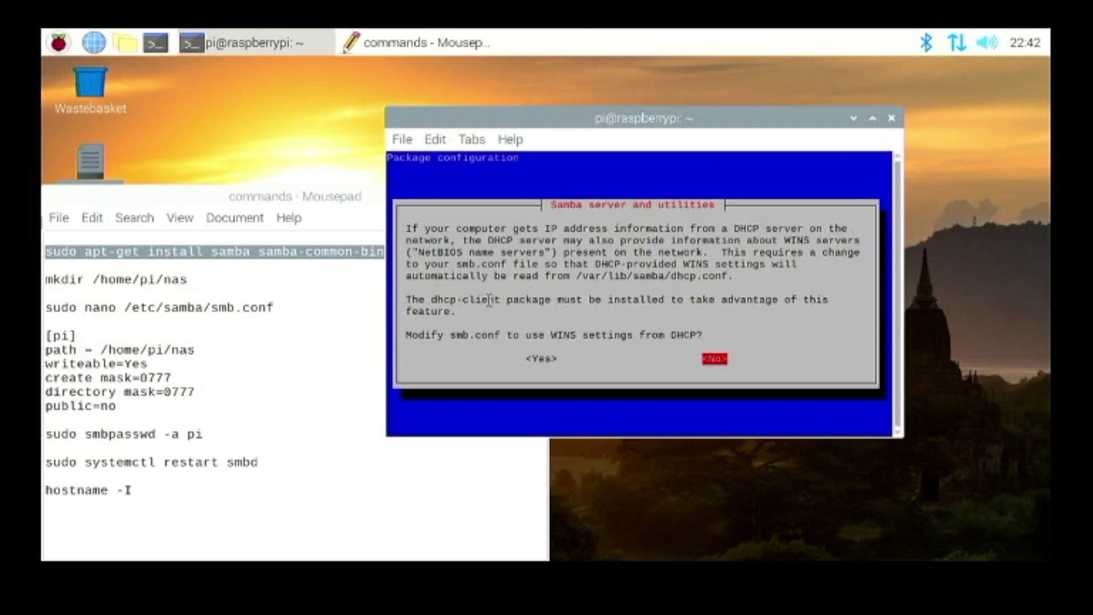
key("Left")
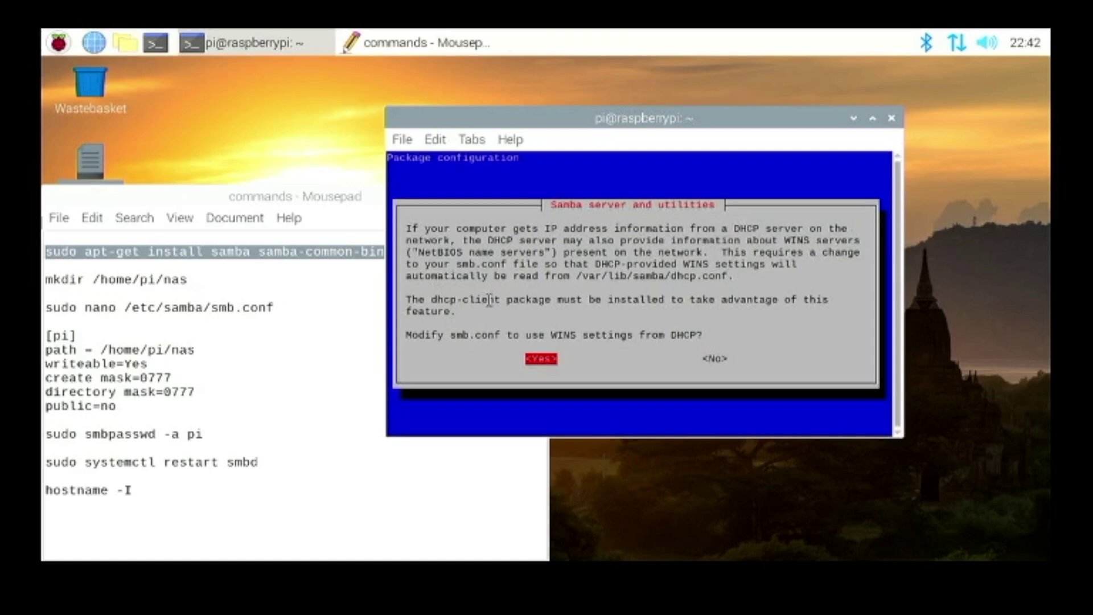
key("Return")
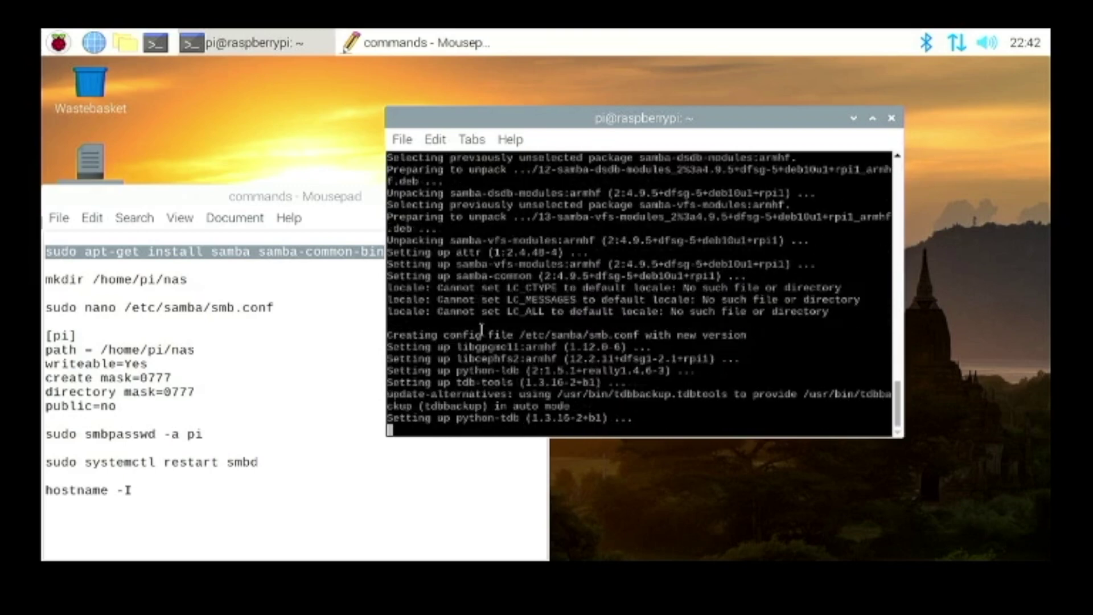
left_click_drag(480, 126, 536, 179)
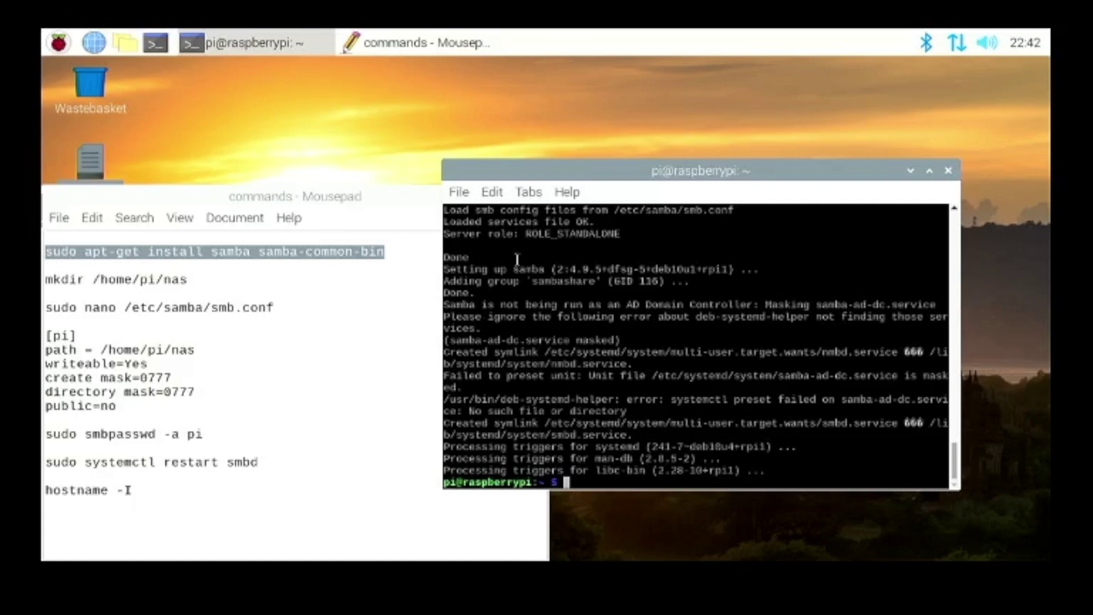
- Copy mkdir /home/pi/nas from the notes, run it in the terminal, and open the home folder
left_click(205, 278)
left_click_drag(205, 279, 70, 283)
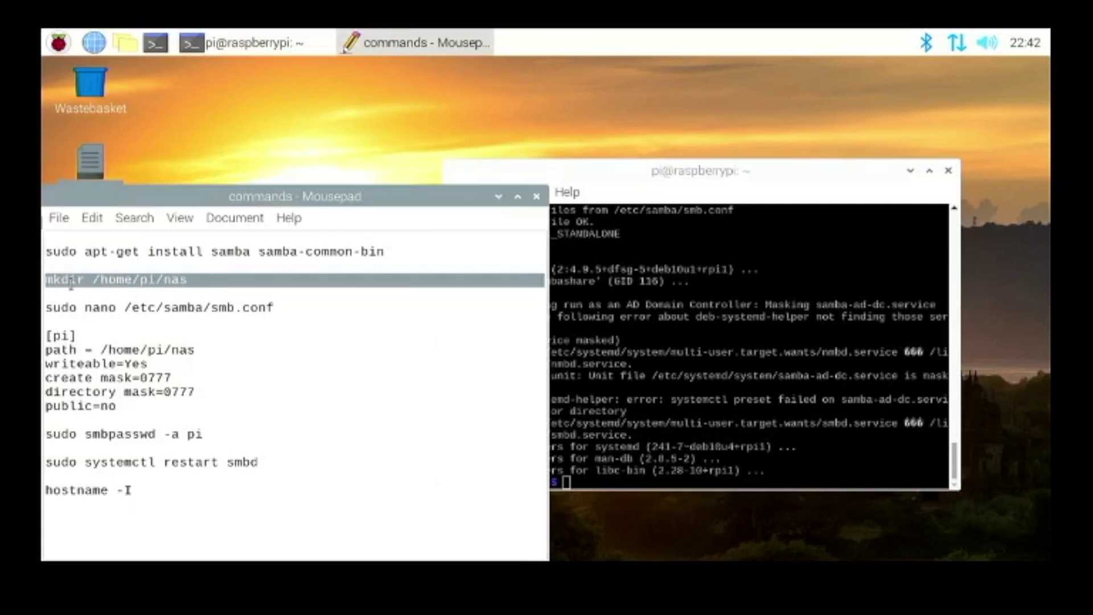
right_click(65, 283)
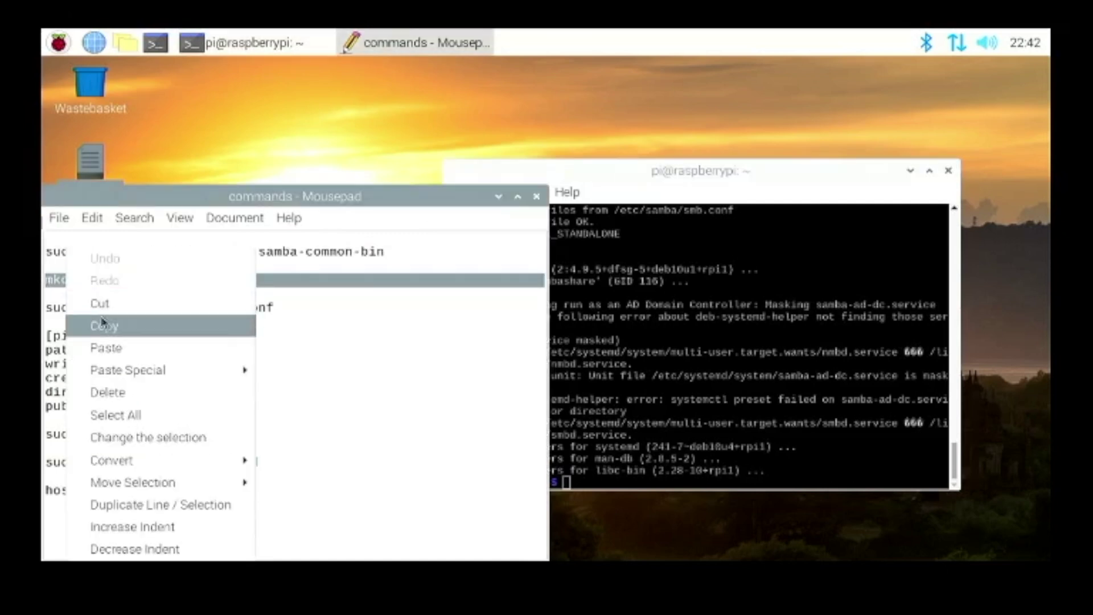
left_click(103, 324)
left_click(683, 311)
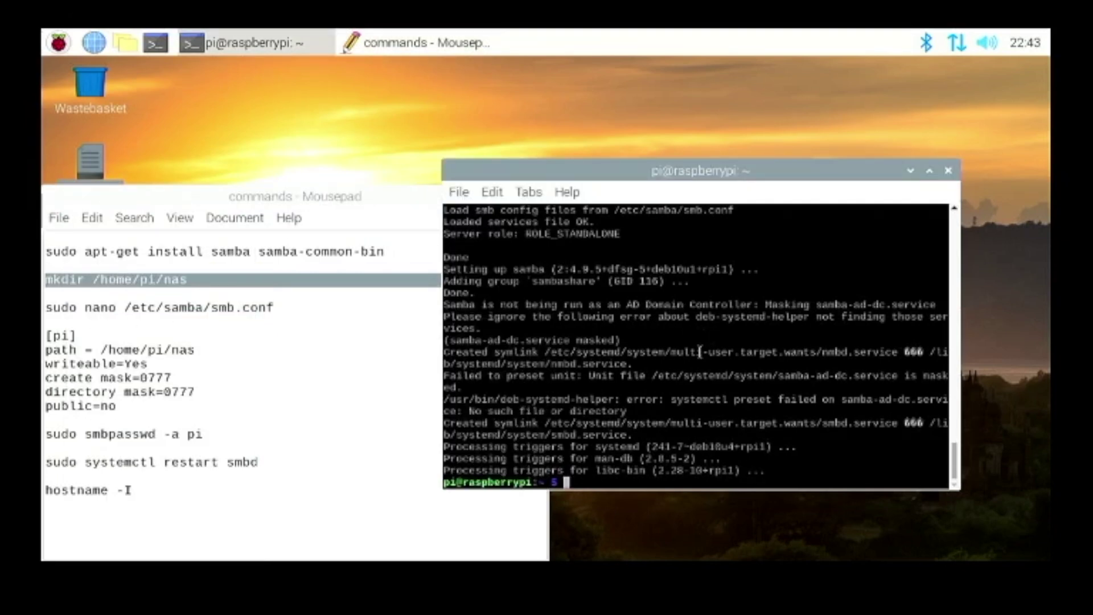
right_click(675, 357)
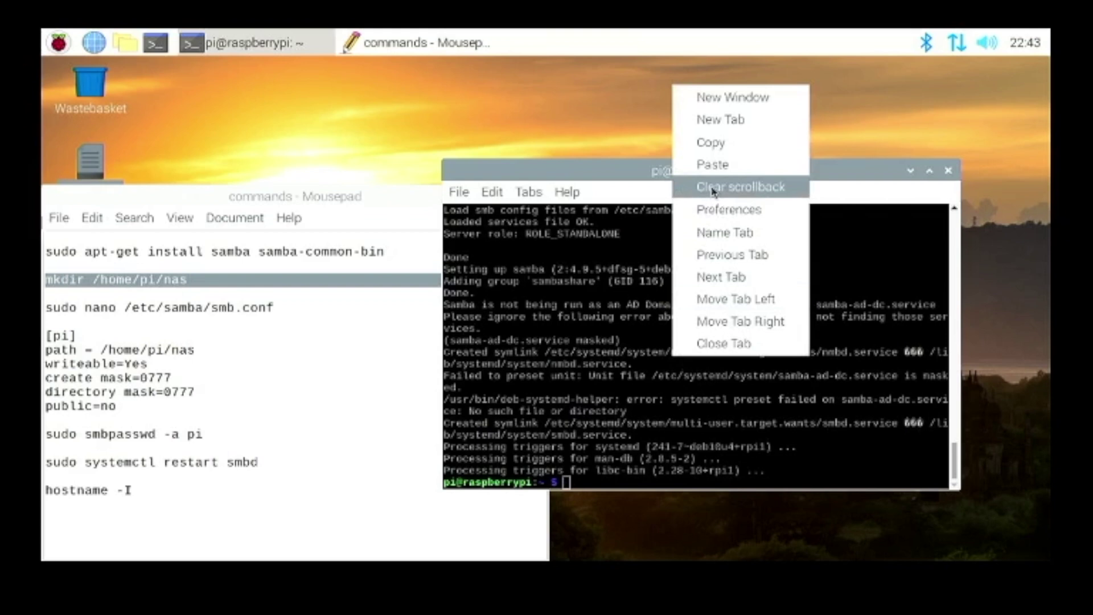
left_click(712, 168)
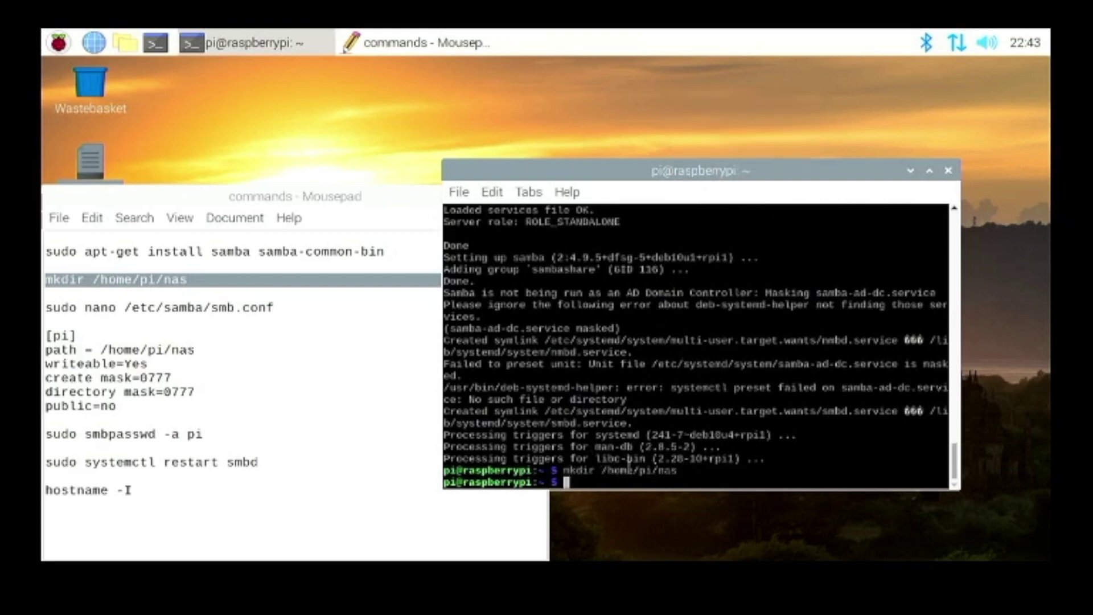
left_click(126, 44)
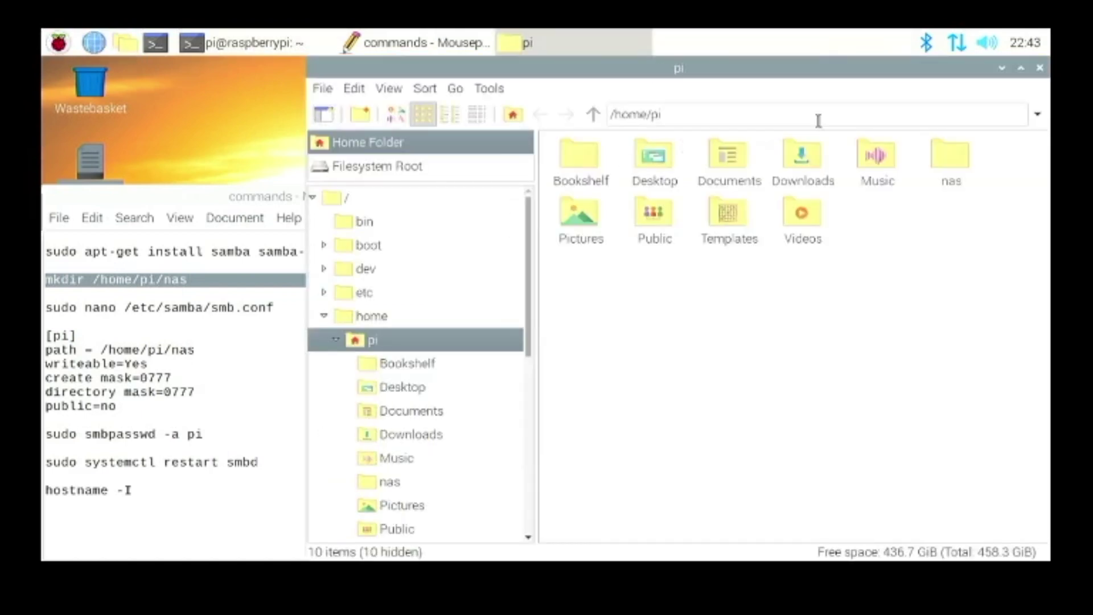
left_click(950, 155)
left_click_drag(917, 66, 813, 83)
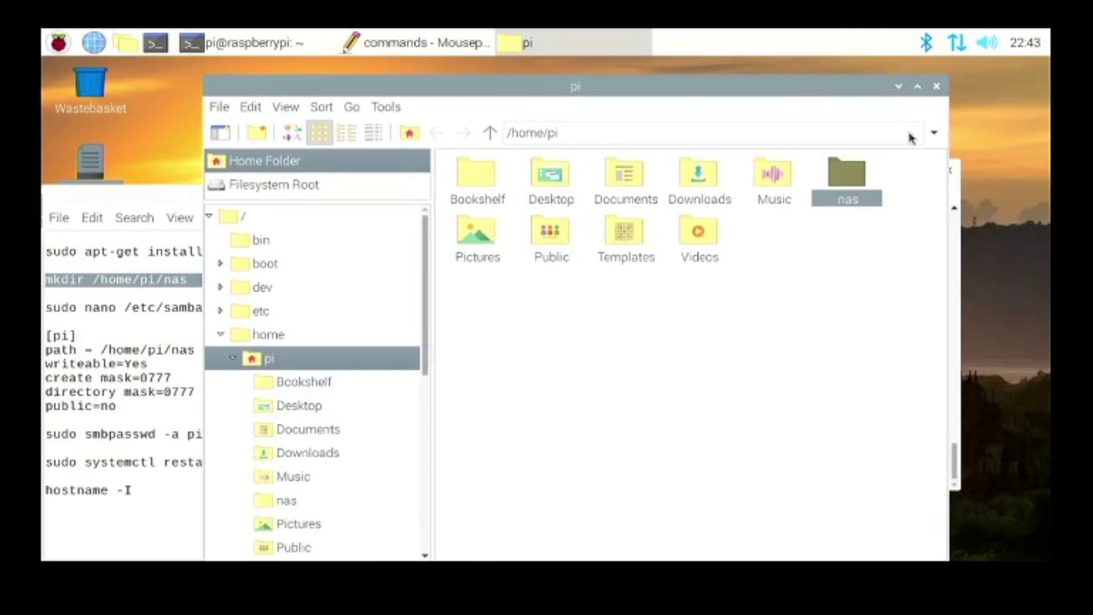
left_click(937, 86)
left_click_drag(316, 310, 41, 304)
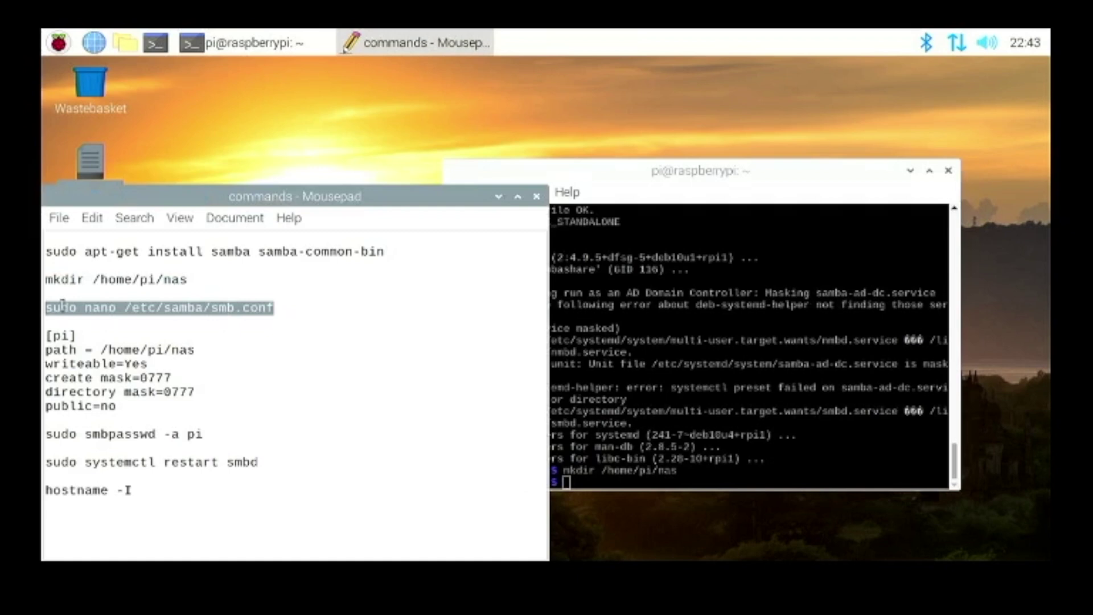
- Open /etc/samba/smb.conf with sudo nano and add a new line at the file's end
right_click(63, 305)
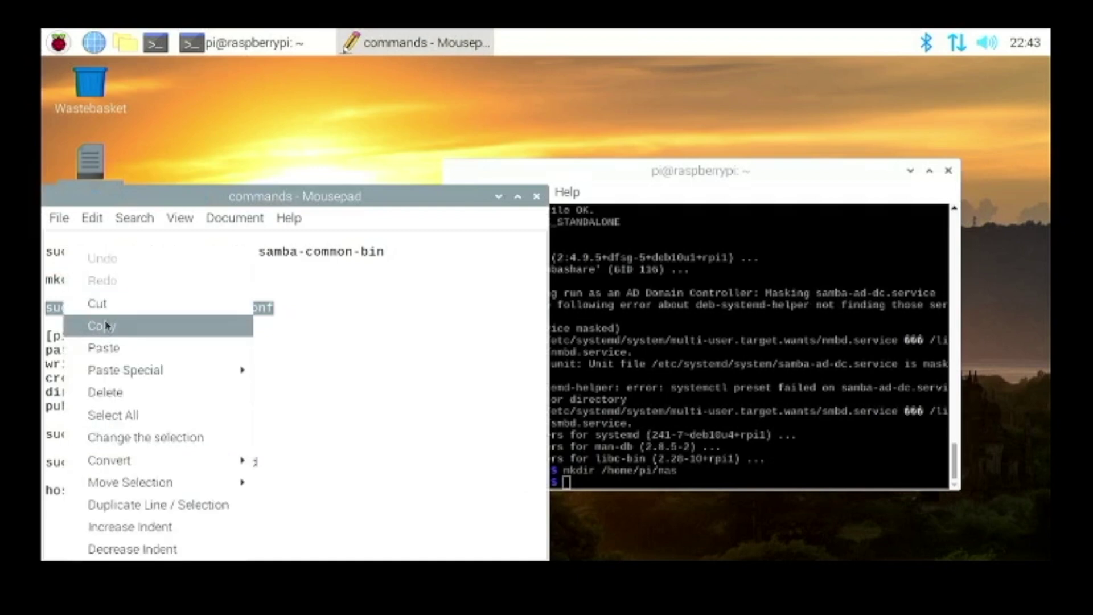
left_click(106, 325)
left_click(871, 287)
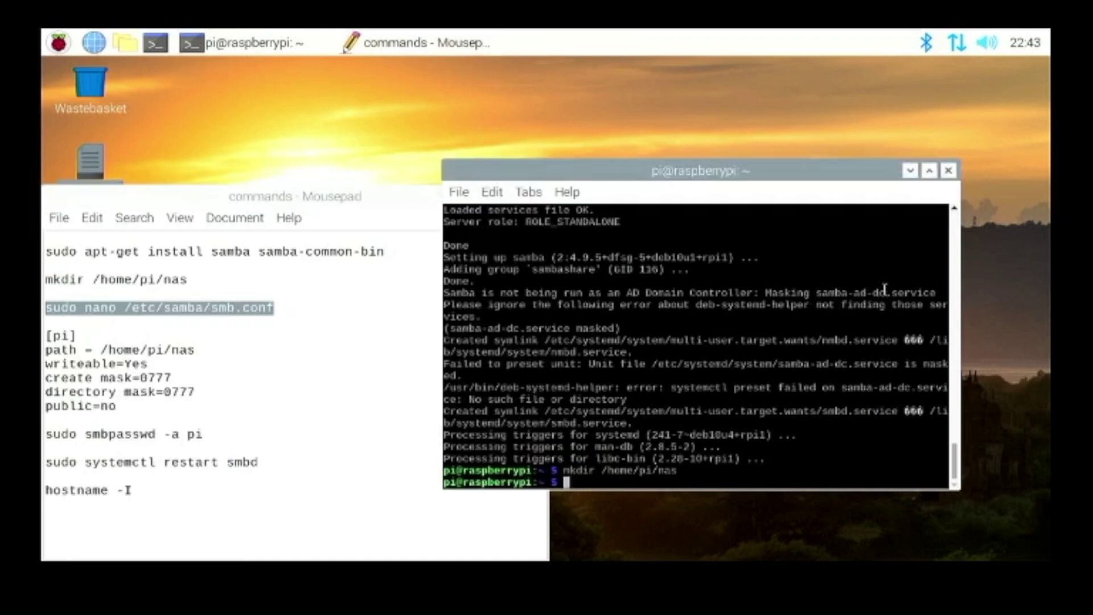
right_click(833, 299)
left_click(873, 369)
key("Return")
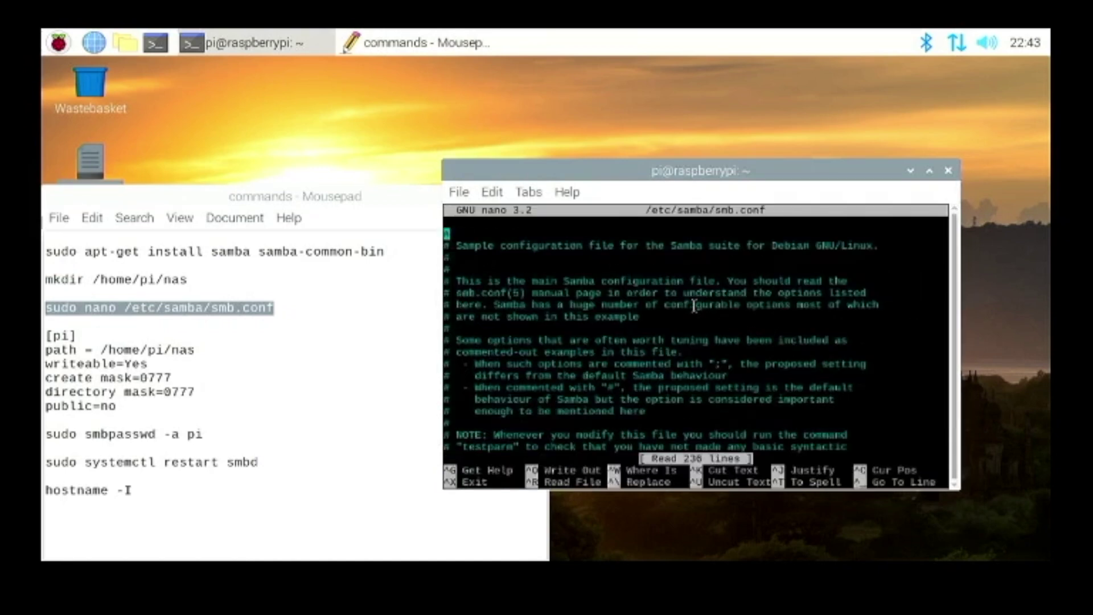
key("Down")
key("Down")
key("Down")
key("Down")
key("Down")
key("Down")
key("Down")
key("Down")
key("Down")
key("Down")
key("Down")
key("Down")
key("Down")
key("Down")
key("Down")
key("Down")
key("Down")
key("Down")
key("Down")
key("Down")
key("Down")
key("Down")
key("Down")
key("Down")
key("Down")
key("Down")
key("Down")
key("Down")
key("Down")
key("Down")
key("Down")
key("Down")
key("Down")
key("Down")
key("Down")
key("Down")
key("Down")
key("Down")
key("Down")
key("Down")
key("Down")
key("Down")
key("Down")
key("Down")
key("Down")
key("Down")
key("Down")
key("Down")
key("Down")
key("Down")
key("Down")
key("Down")
key("Down")
key("Down")
key("Down")
key("Down")
key("Down")
key("Down")
key("Down")
key("Down")
key("Down")
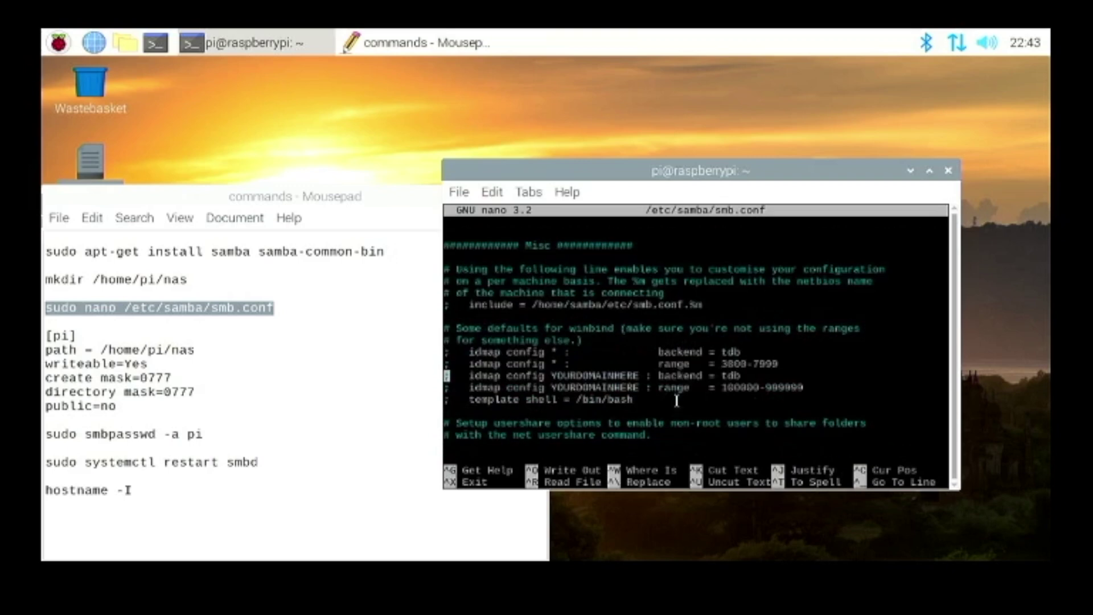
key("Down")
key("Down")
key("Down")
key("Down")
key("Down")
key("Down")
key("Down")
key("Down")
key("Down")
key("Down")
key("Down")
key("Down")
key("Down")
key("Down")
key("Down")
key("Down")
key("Down")
key("Down")
key("Down")
key("Down")
key("Down")
key("Down")
key("Down")
key("Down")
key("Down")
key("Down")
key("Down")
key("Down")
key("Down")
key("Down")
key("Down")
key("Down")
key("Down")
key("Down")
key("Down")
key("Down")
key("Down")
key("Down")
key("Down")
key("Down")
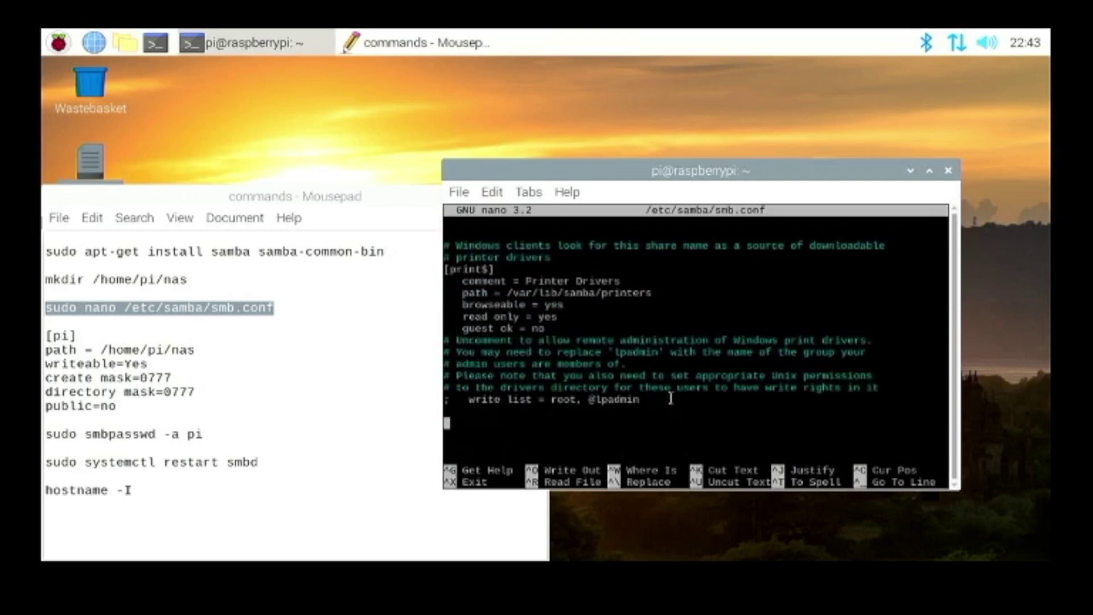
key("Return")
- Paste the six-line [pi] share block for /home/pi/nas from the notes into smb.conf
left_click(106, 413)
left_click_drag(116, 406, 48, 342)
right_click(78, 365)
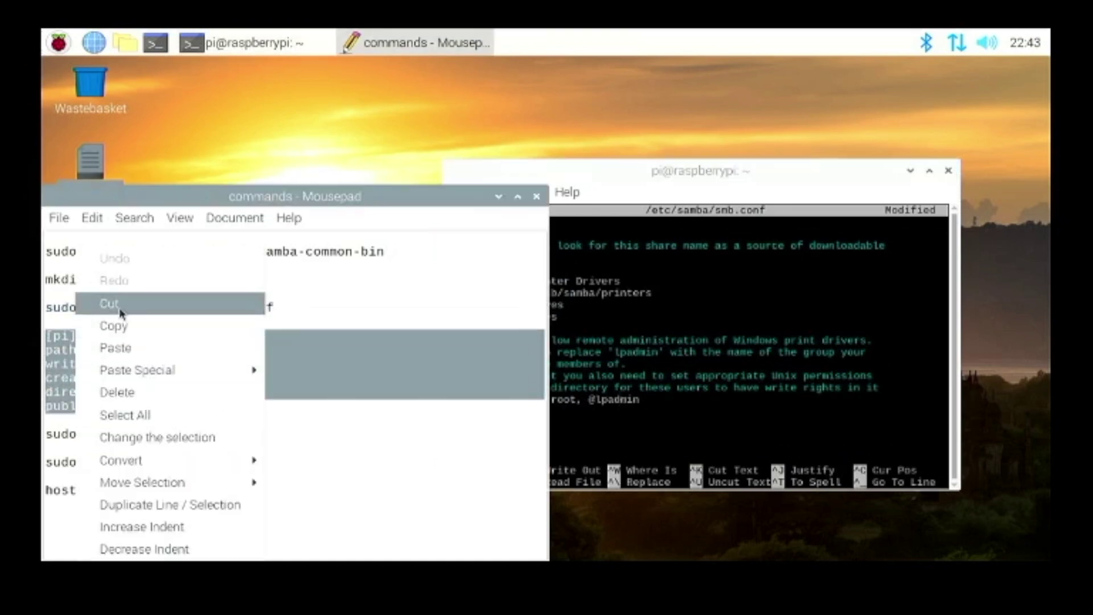
left_click(109, 325)
left_click(665, 397)
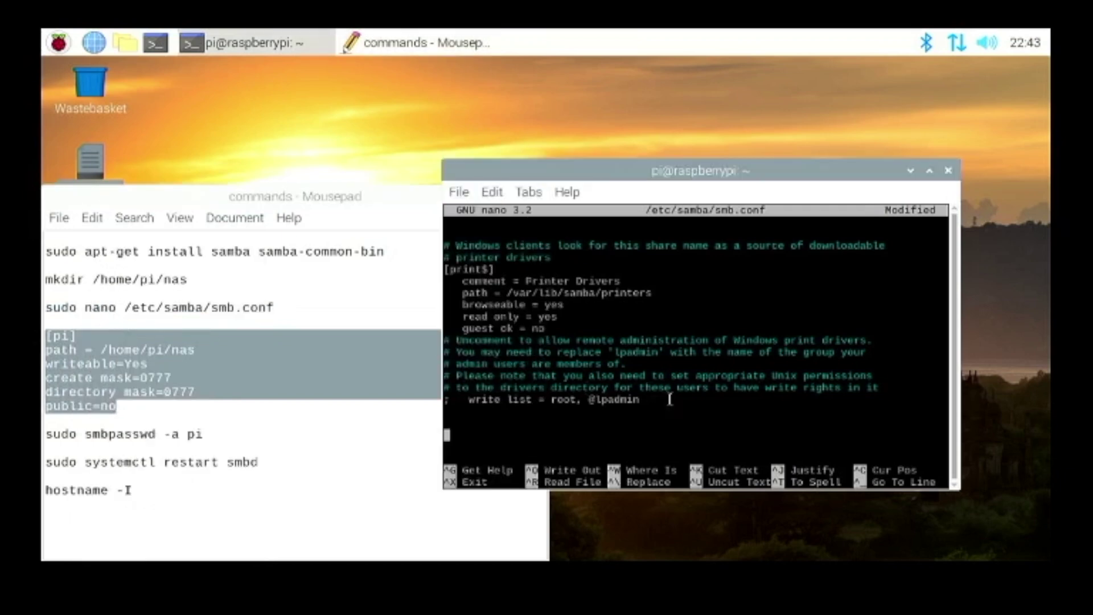
right_click(666, 398)
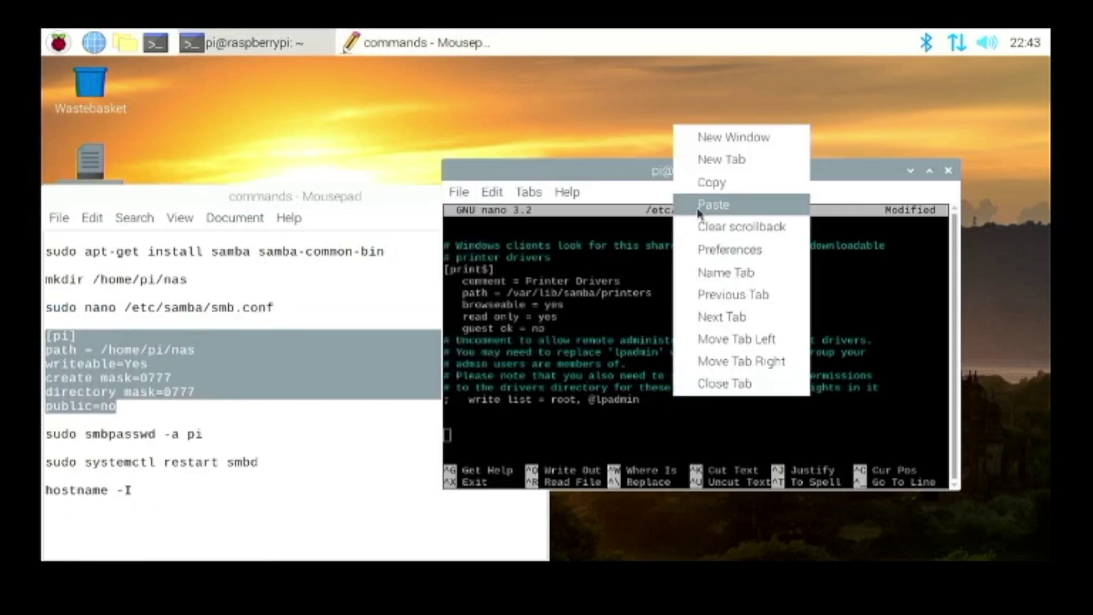
left_click(699, 206)
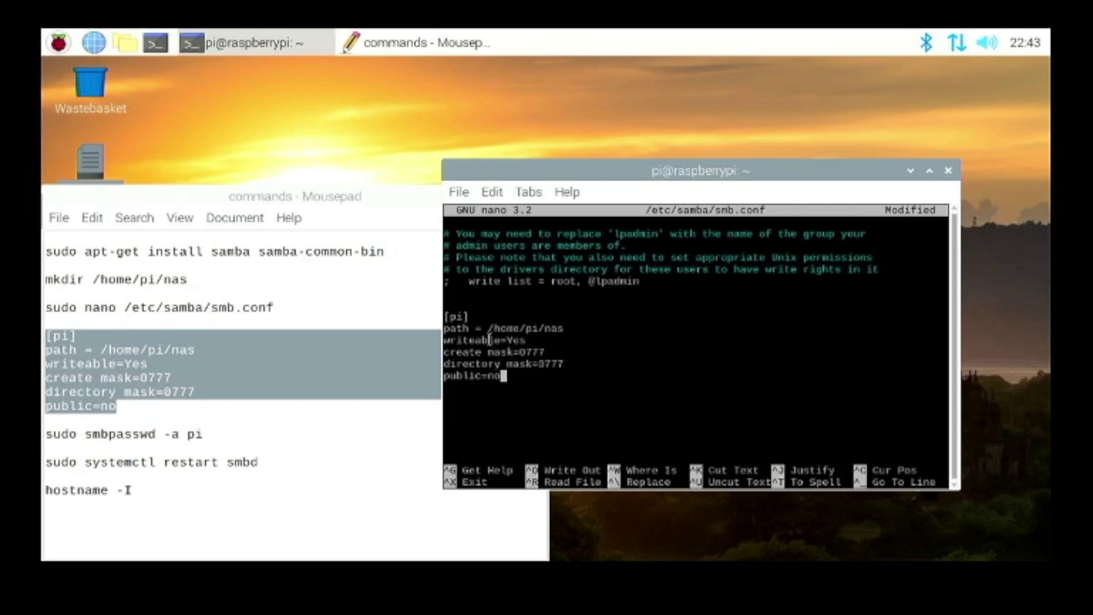
left_click_drag(489, 317, 546, 330)
left_click(550, 328)
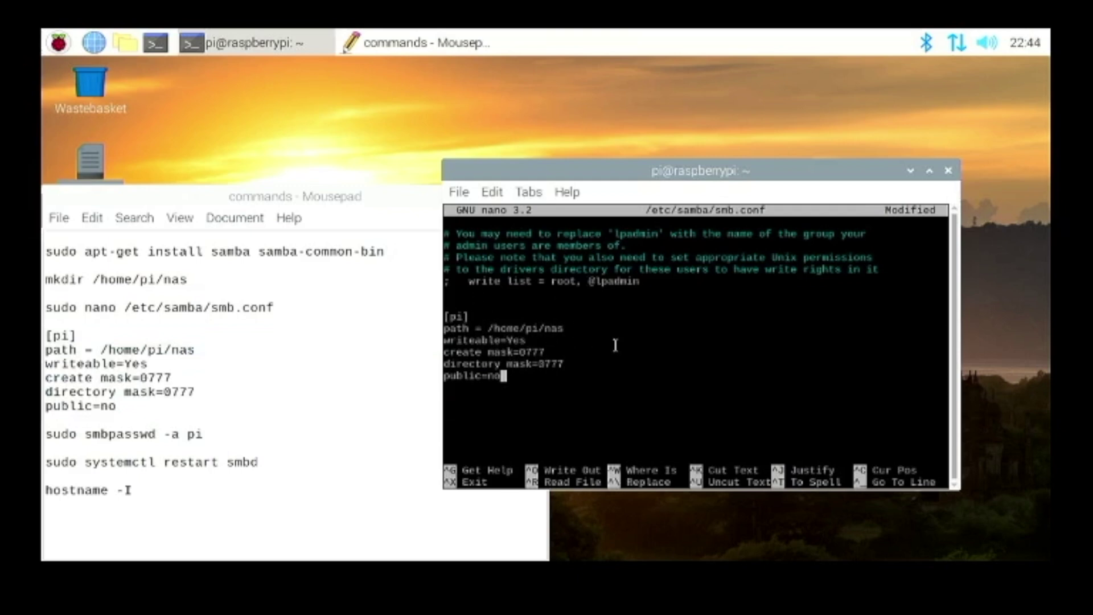
- Save the modified /etc/samba/smb.conf and exit nano
key("ctrl+x")
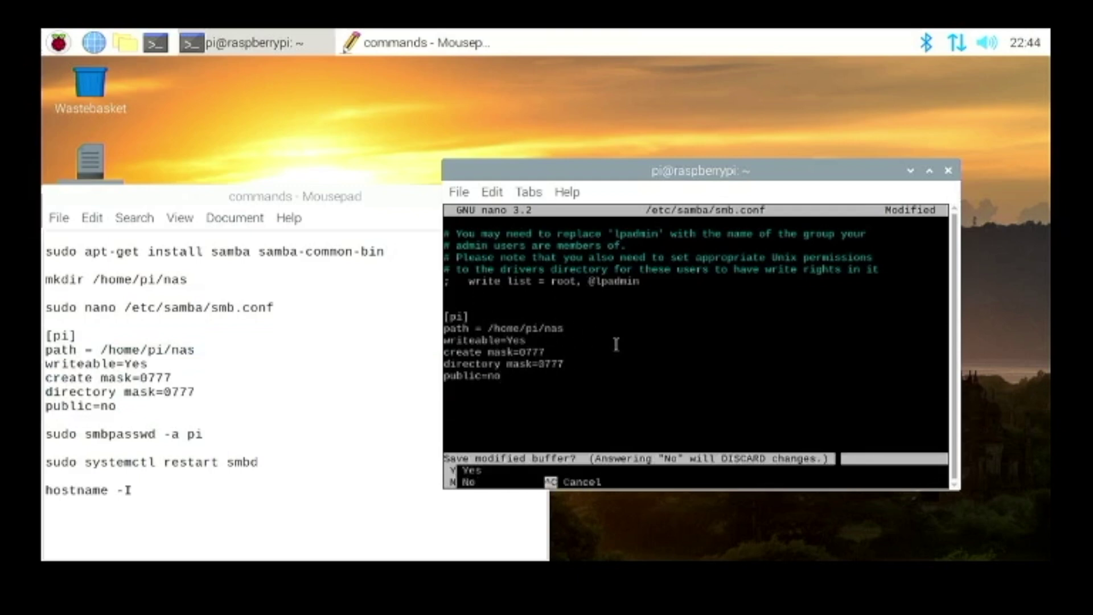
key("y")
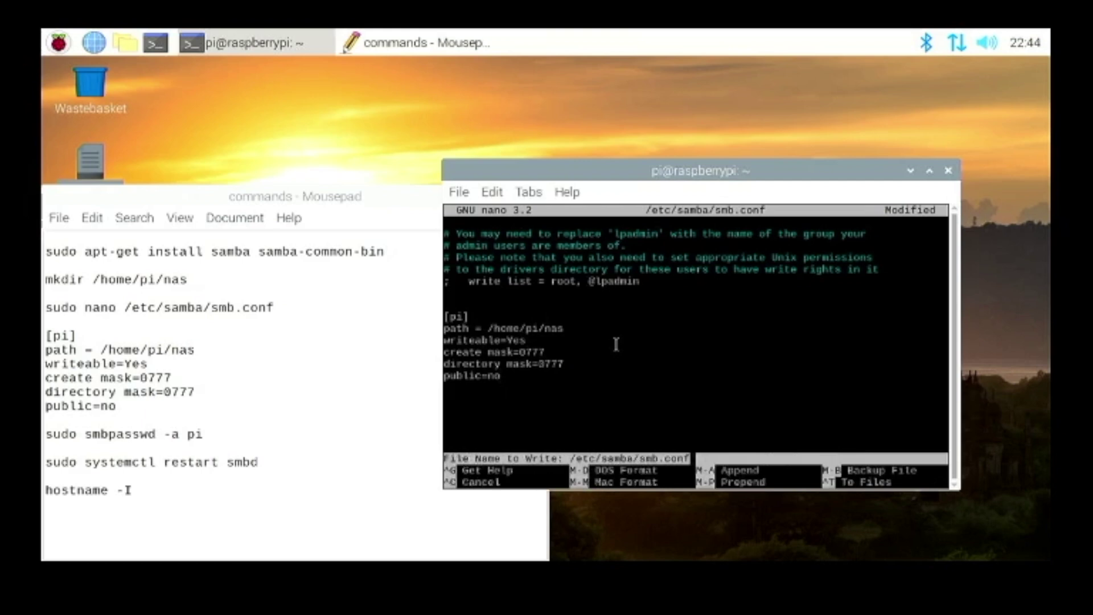
key("Return")
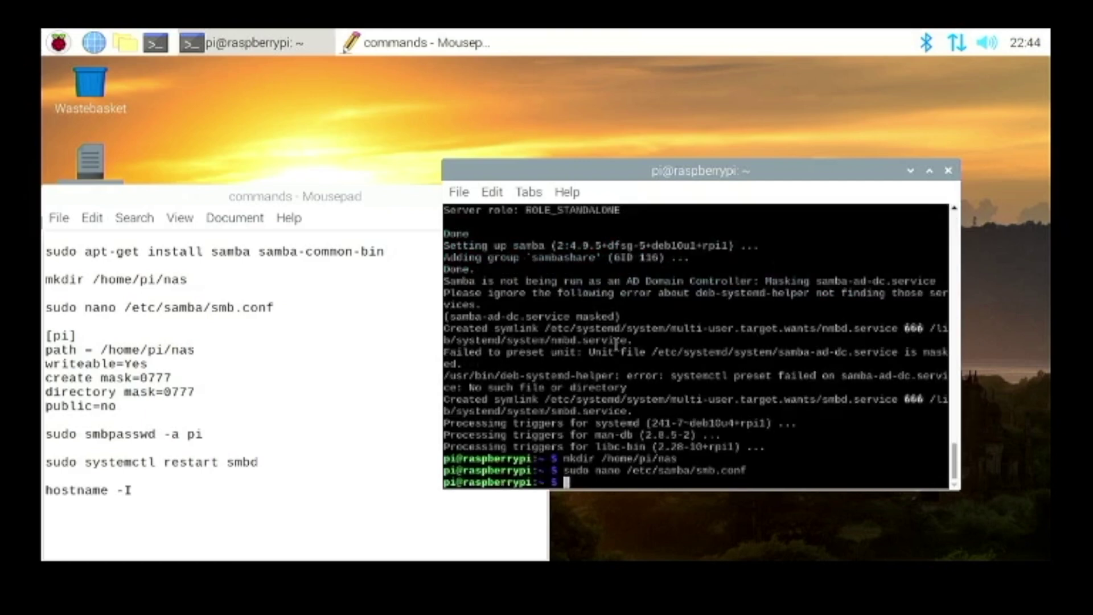
key("Up")
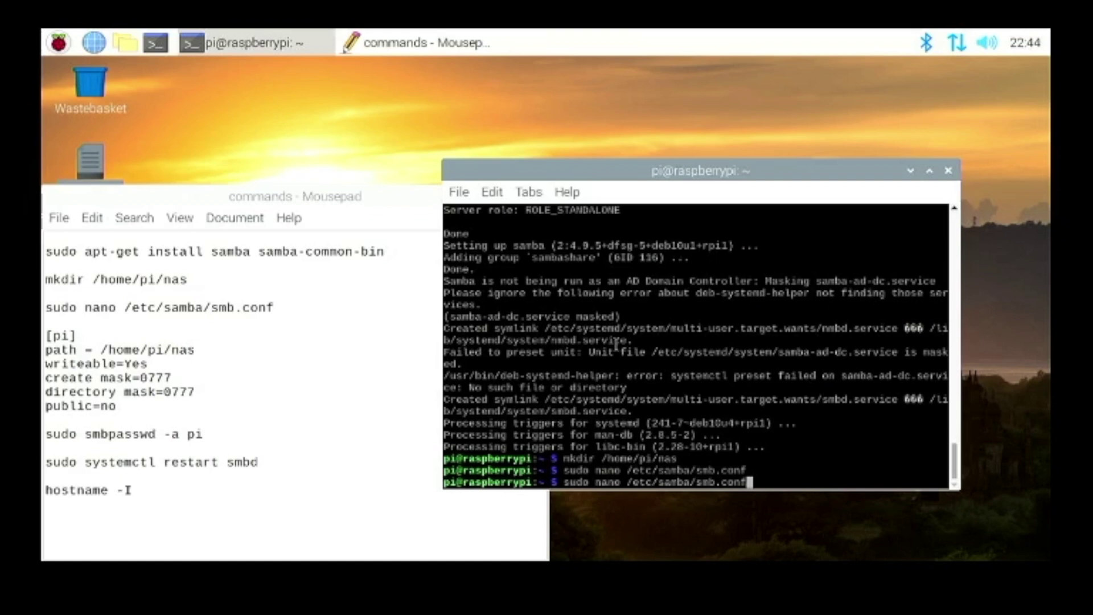
key("Return")
key("Down")
key("Down")
key("Down")
key("Down")
key("Down")
key("Down")
key("Down")
key("Down")
key("Down")
key("Down")
key("Down")
key("Down")
key("Down")
key("Down")
key("Down")
key("Down")
key("Down")
key("Down")
key("Down")
key("Down")
key("Down")
key("Down")
key("Down")
key("Down")
key("Down")
key("Down")
key("Down")
key("Down")
key("Down")
key("Down")
key("Down")
key("Down")
key("Down")
key("Down")
key("Down")
key("Down")
key("Down")
key("Down")
key("Down")
key("Down")
key("Down")
key("Down")
key("Down")
key("Down")
key("Down")
key("Down")
key("Down")
key("Down")
key("Down")
key("Down")
key("Down")
key("Down")
key("Down")
key("Down")
key("Down")
key("Down")
key("Down")
key("Down")
key("Down")
key("Down")
key("Down")
key("Down")
key("Down")
key("Down")
key("Down")
key("Down")
key("Down")
key("Down")
key("Down")
key("Down")
key("Down")
key("Down")
key("Down")
key("Down")
key("Down")
key("Down")
key("Down")
key("Down")
key("Down")
key("Down")
key("Down")
key("Down")
key("Down")
key("Down")
key("Down")
key("Down")
key("Down")
key("Down")
key("Down")
key("Down")
key("Down")
key("Down")
key("Down")
key("Down")
key("Down")
key("Down")
key("Down")
key("Down")
key("Down")
key("Down")
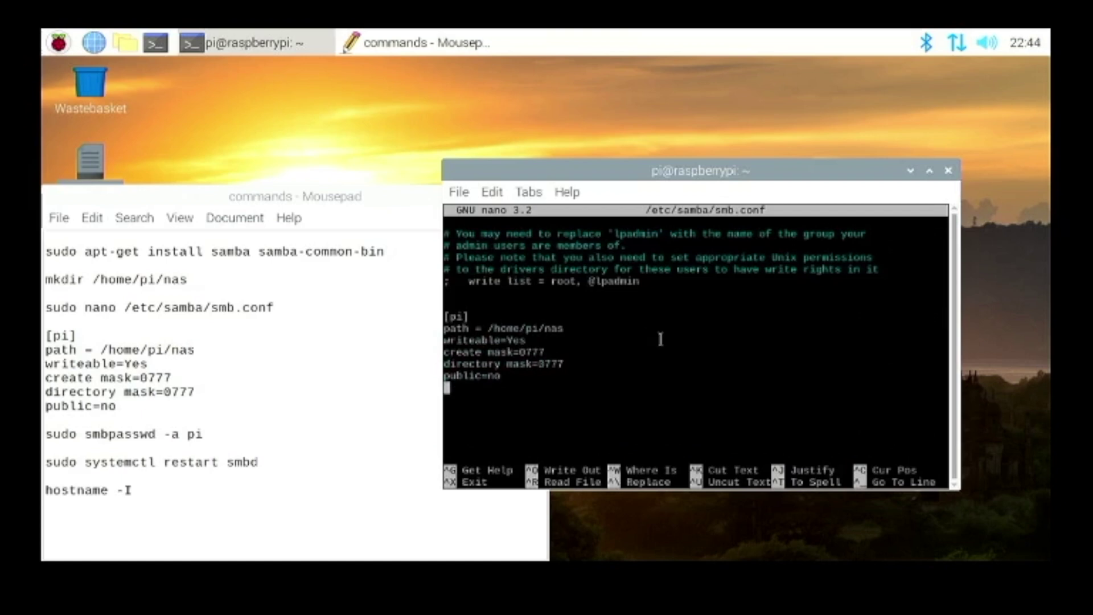
key("ctrl+x")
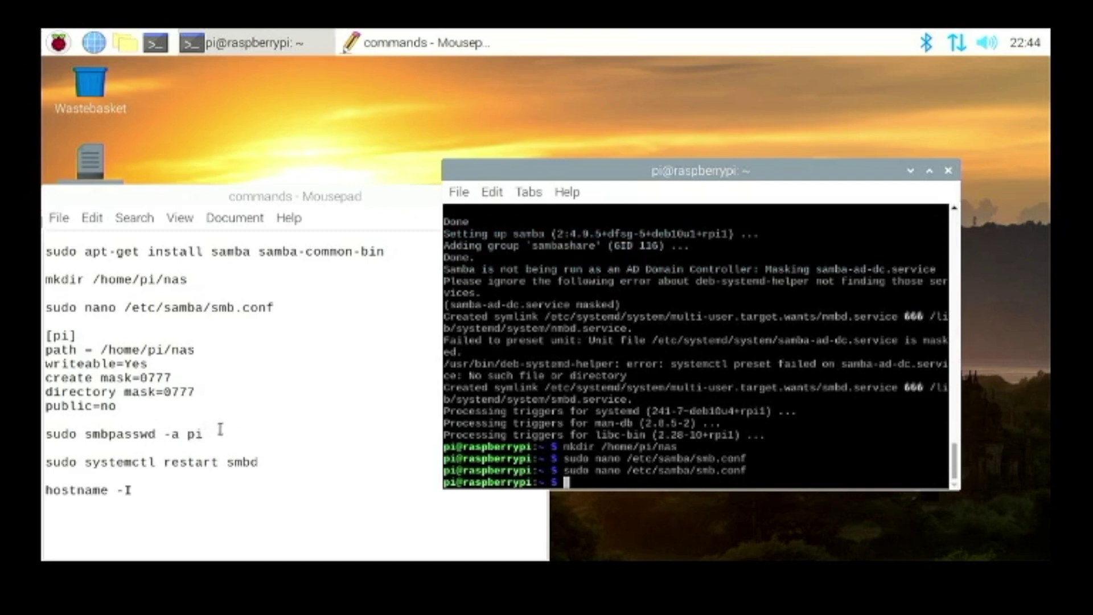
- Paste and run 'sudo smbpasswd -a pi' in the terminal, entering the new SMB password twice
left_click_drag(221, 428, 215, 427)
left_click_drag(41, 422, 42, 435)
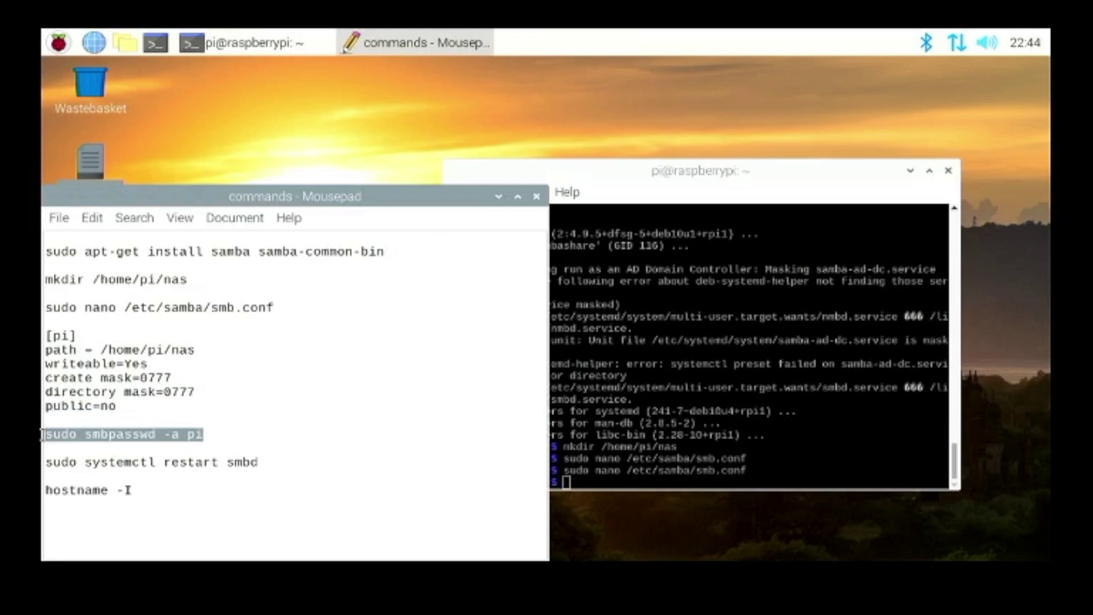
right_click(57, 434)
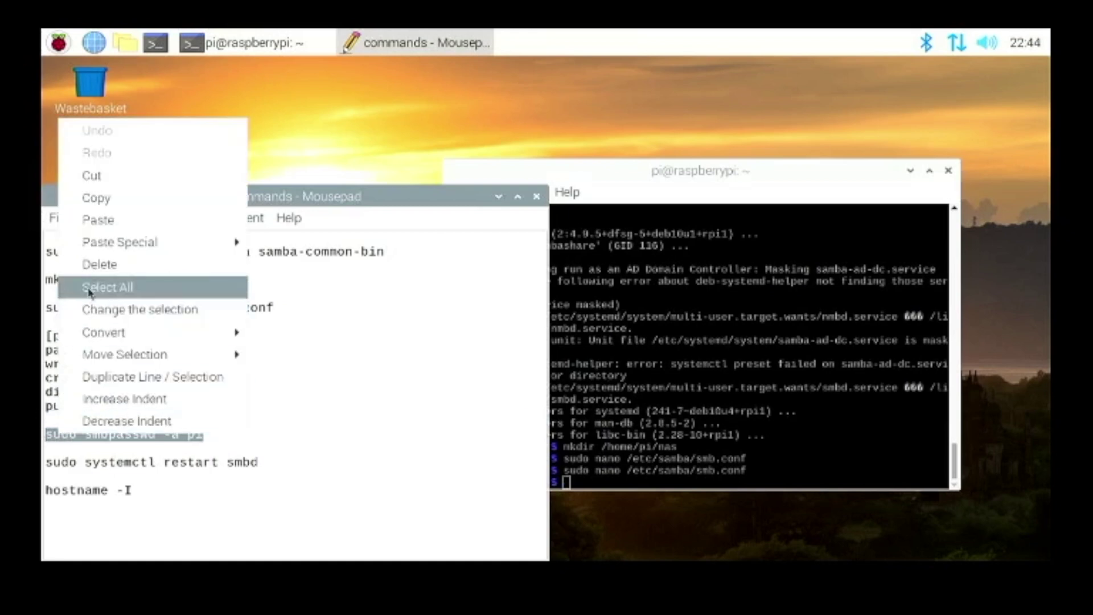
left_click(108, 198)
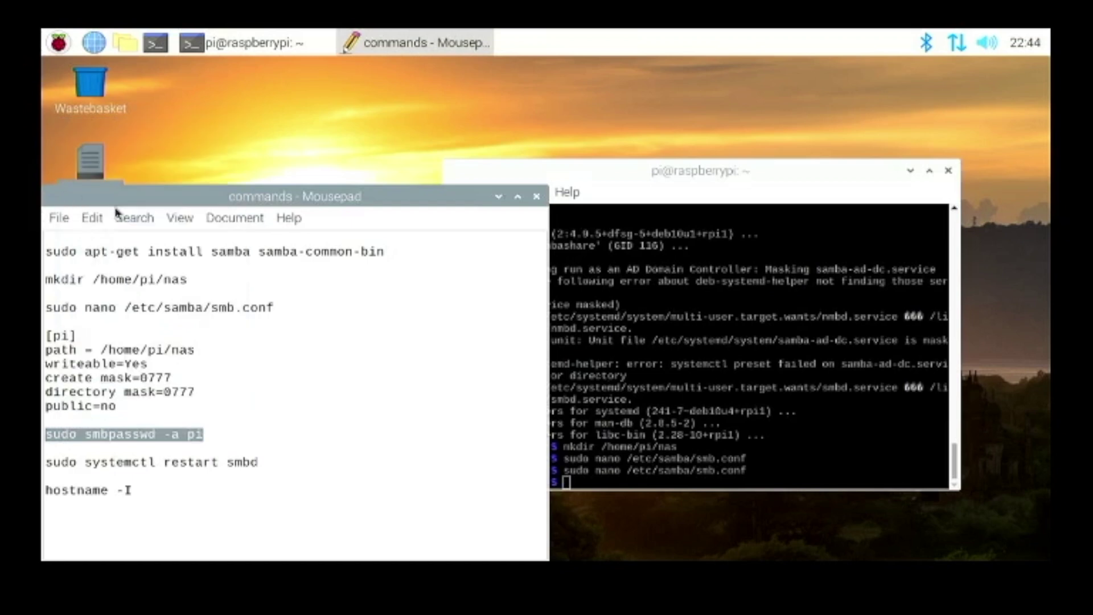
left_click(760, 376)
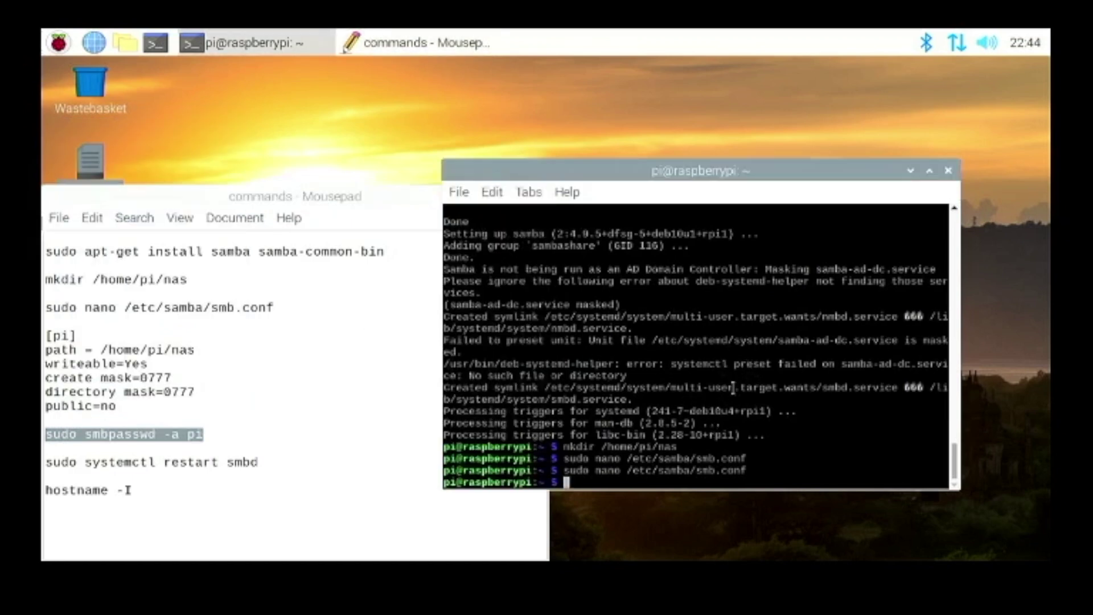
right_click(842, 412)
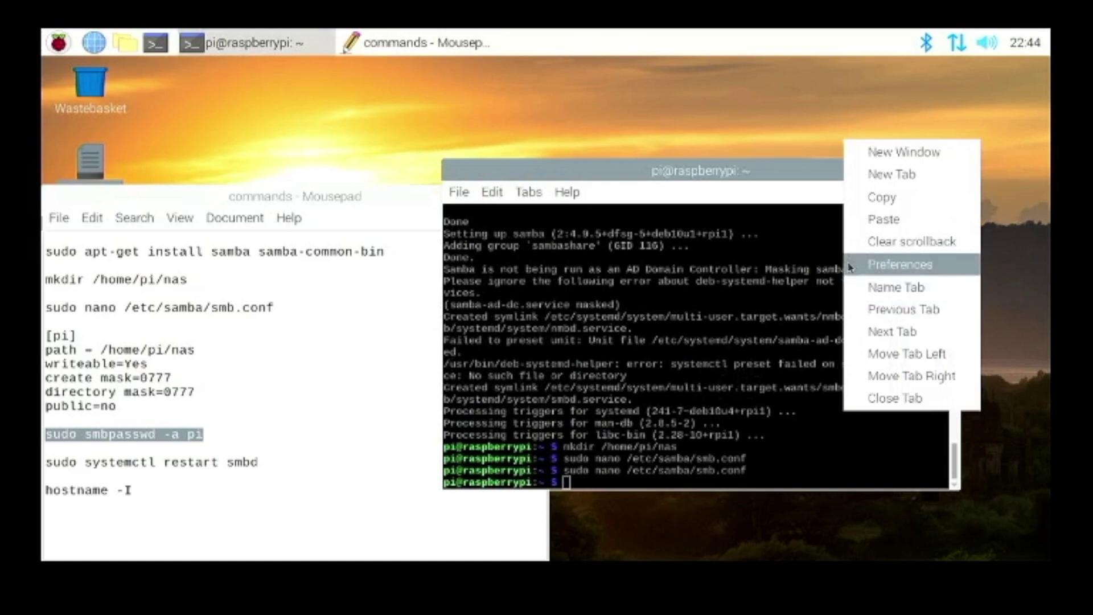
left_click(871, 220)
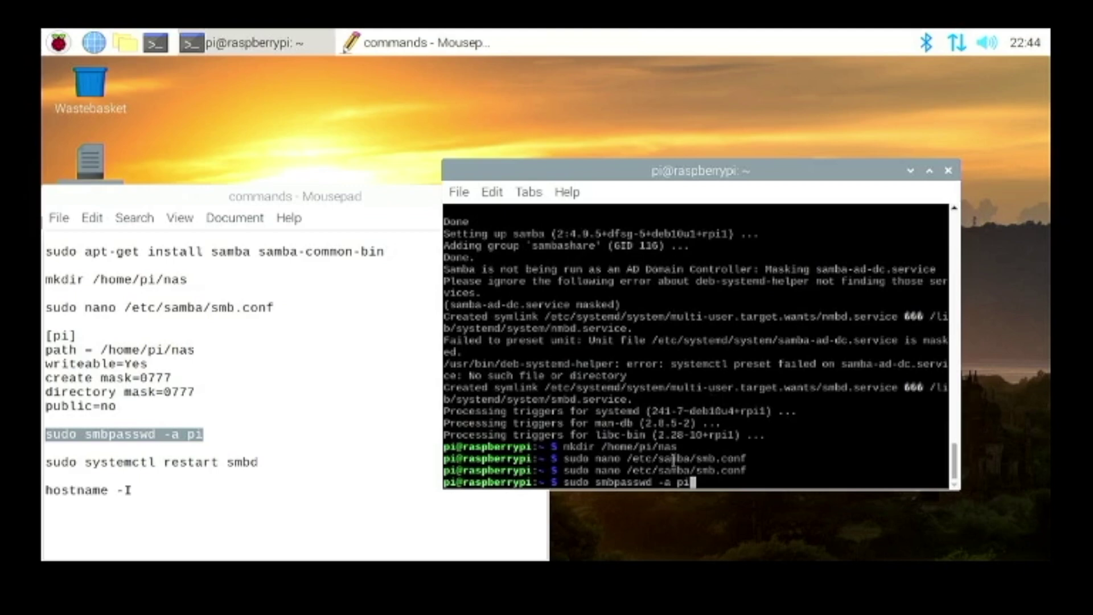
key("Return")
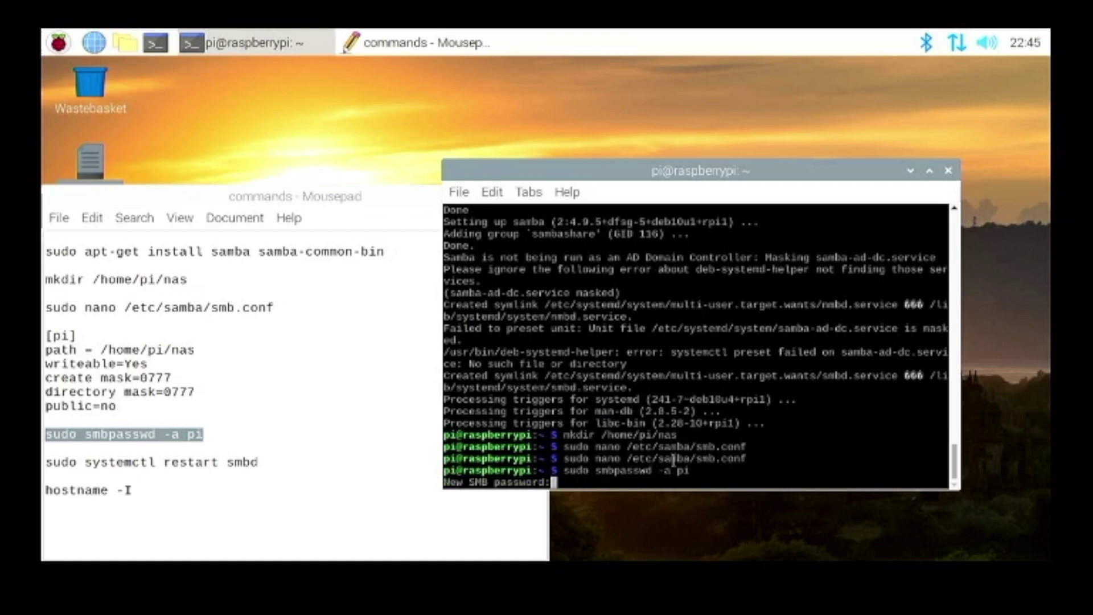
key("Return")
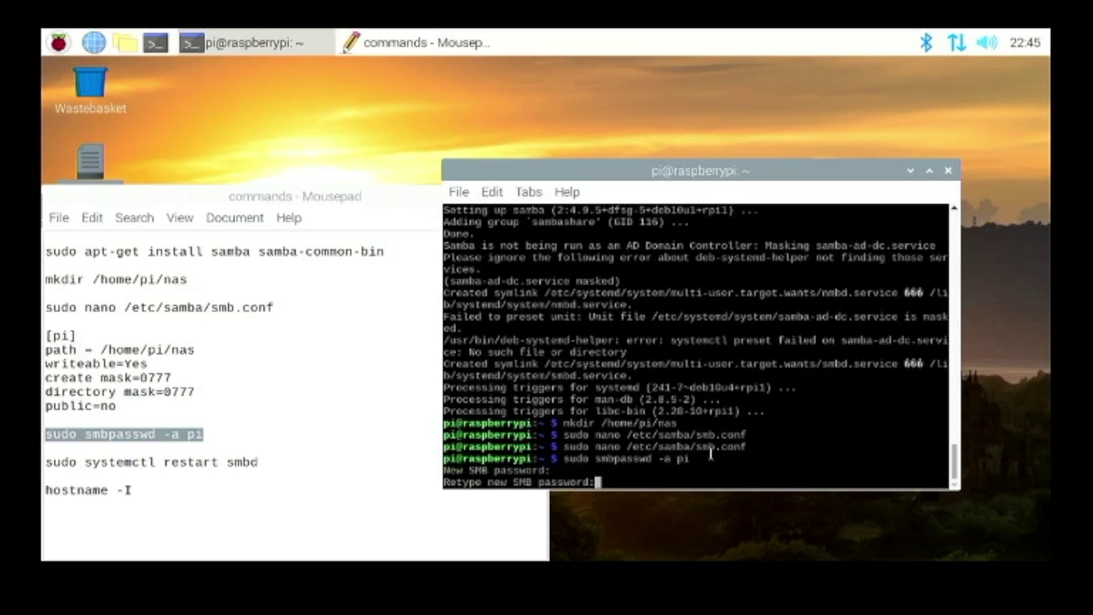
key("Return")
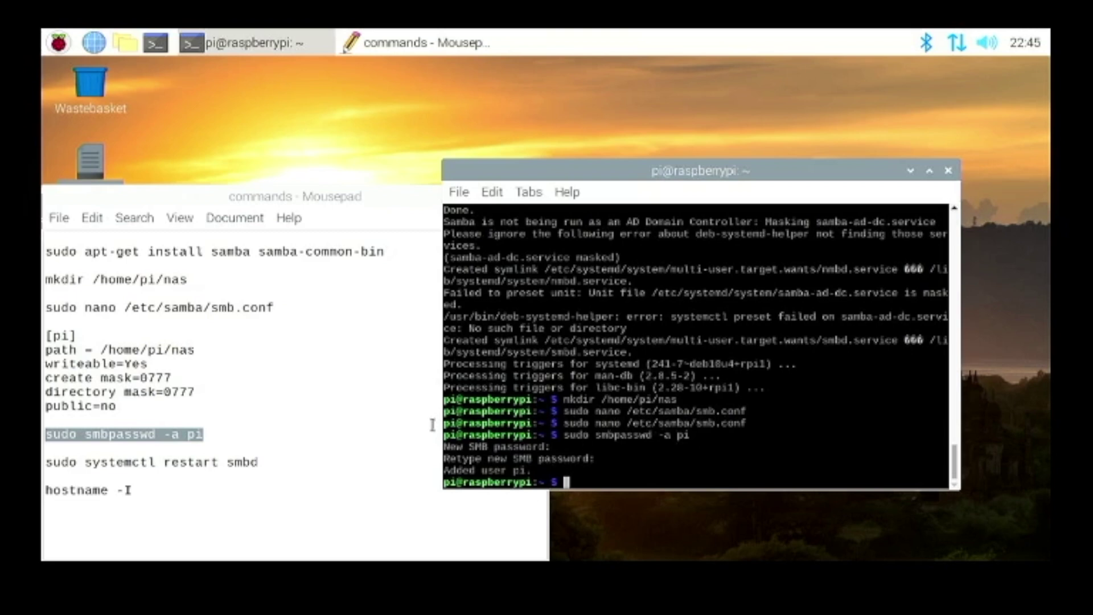
left_click(314, 449)
- Copy 'sudo systemctl restart smbd' from the notes and run it in the terminal
left_click(255, 471)
left_click_drag(254, 471, 43, 462)
key("super+c")
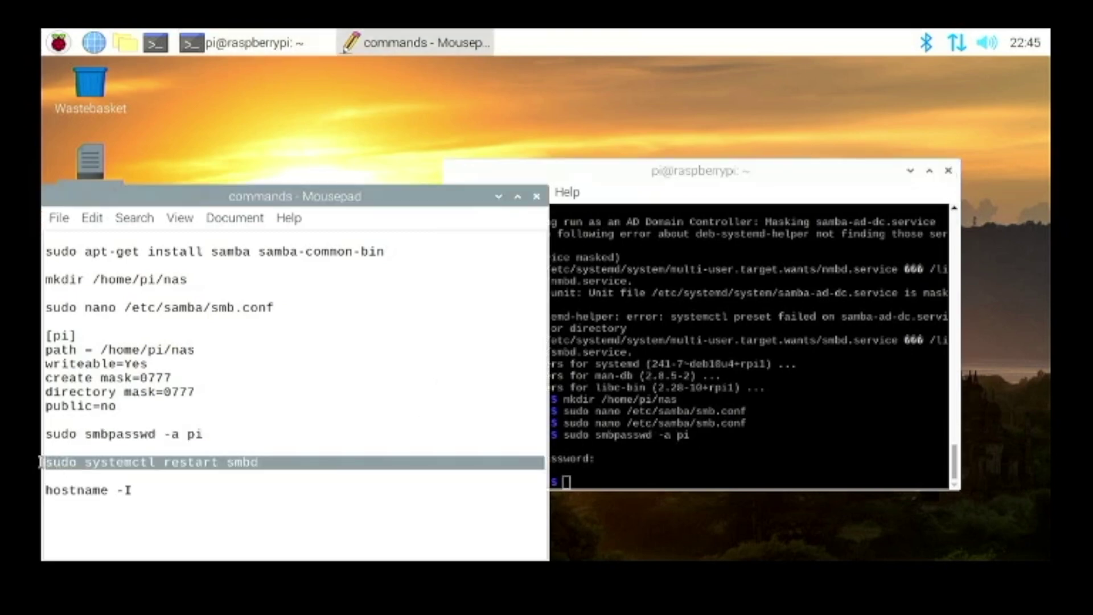
right_click(62, 459)
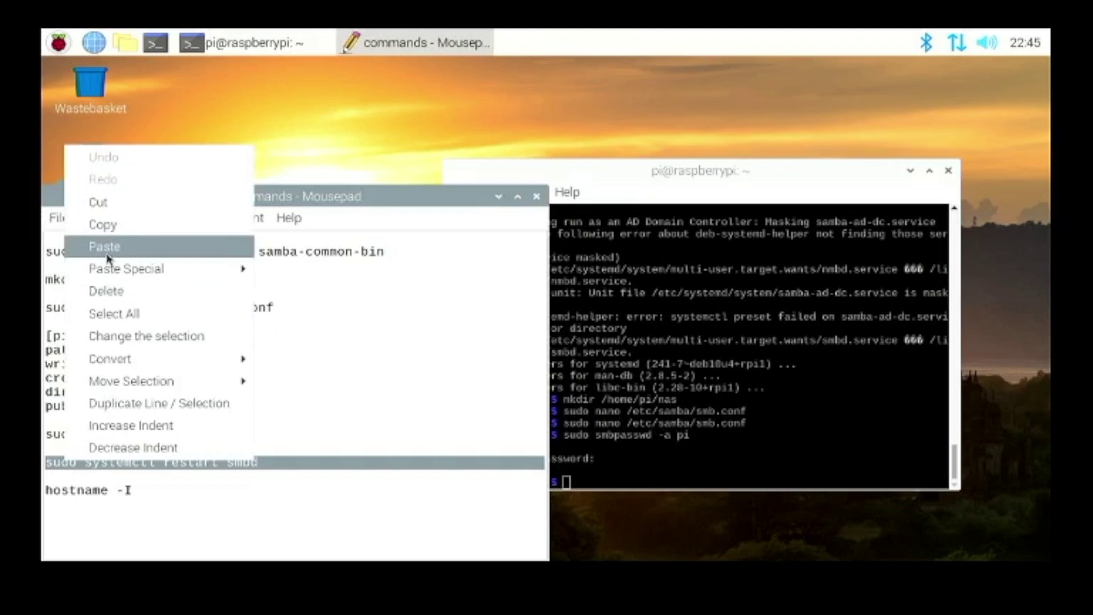
left_click(100, 224)
left_click(802, 341)
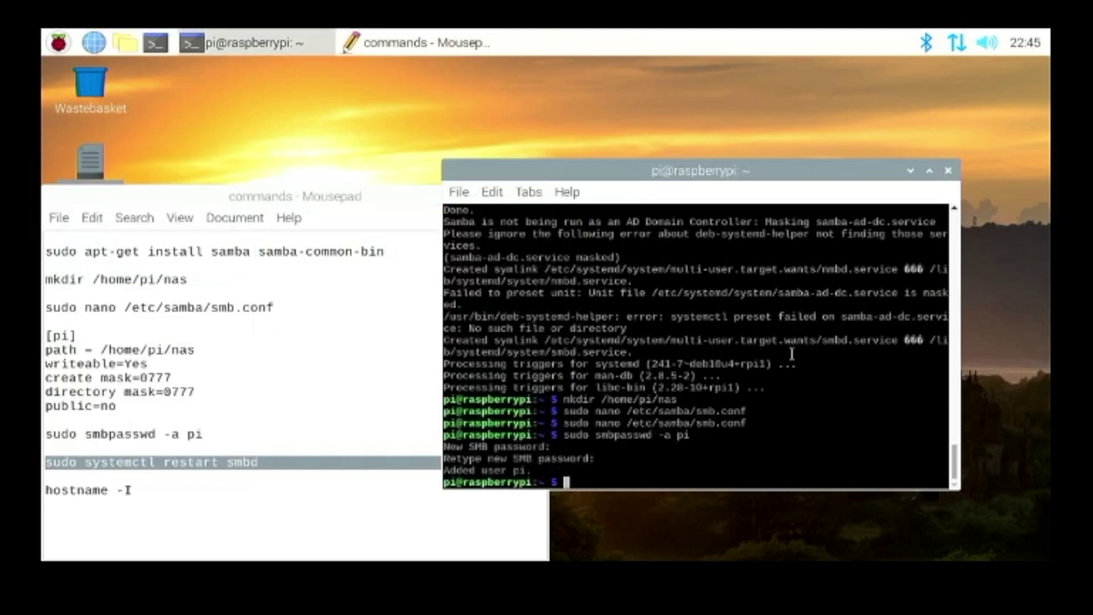
right_click(806, 382)
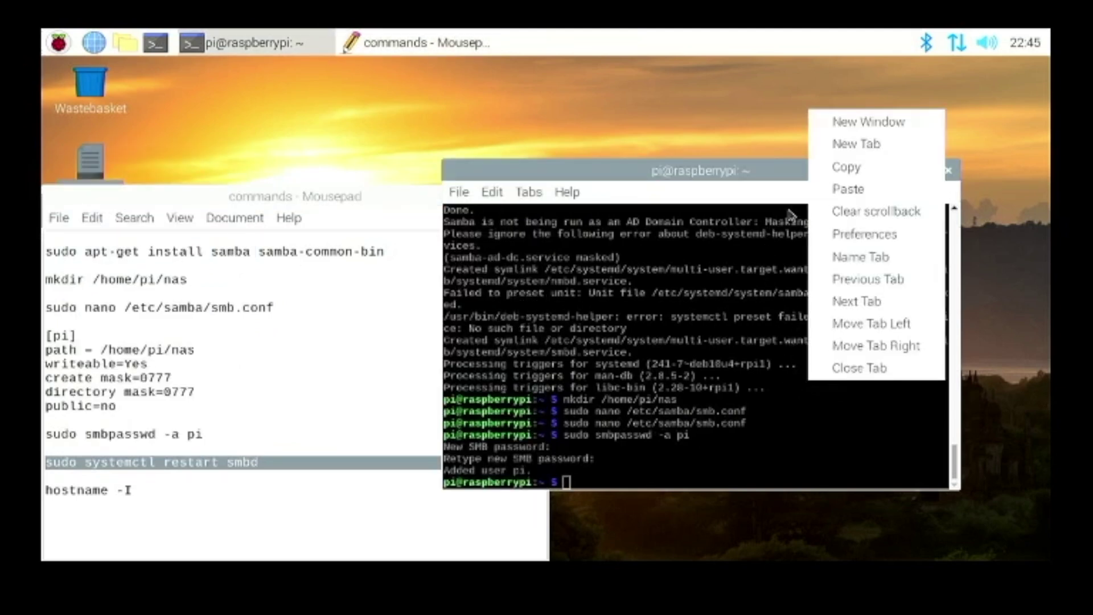
left_click(854, 192)
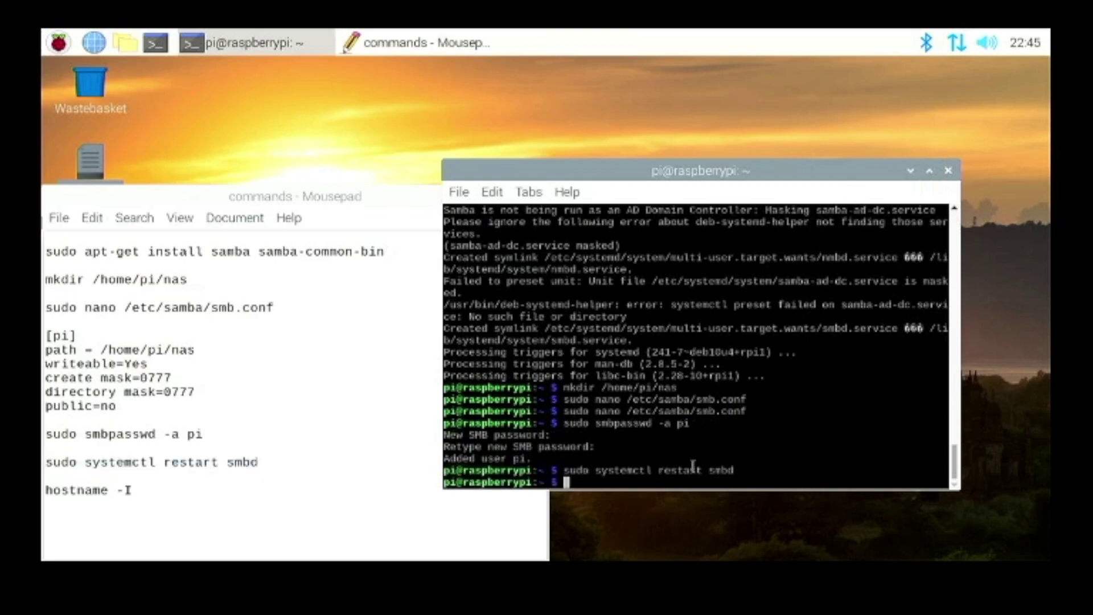
- Paste and run 'hostname -I' to show the Pi's address, 192.168.0.31
left_click(205, 494)
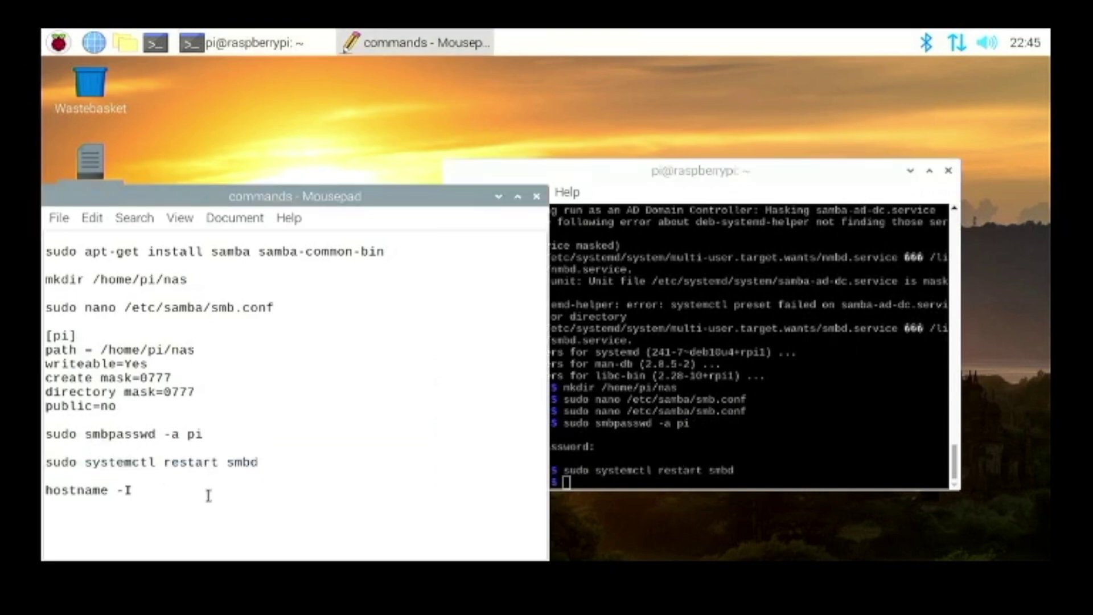
left_click_drag(182, 476, 138, 491)
right_click(117, 482)
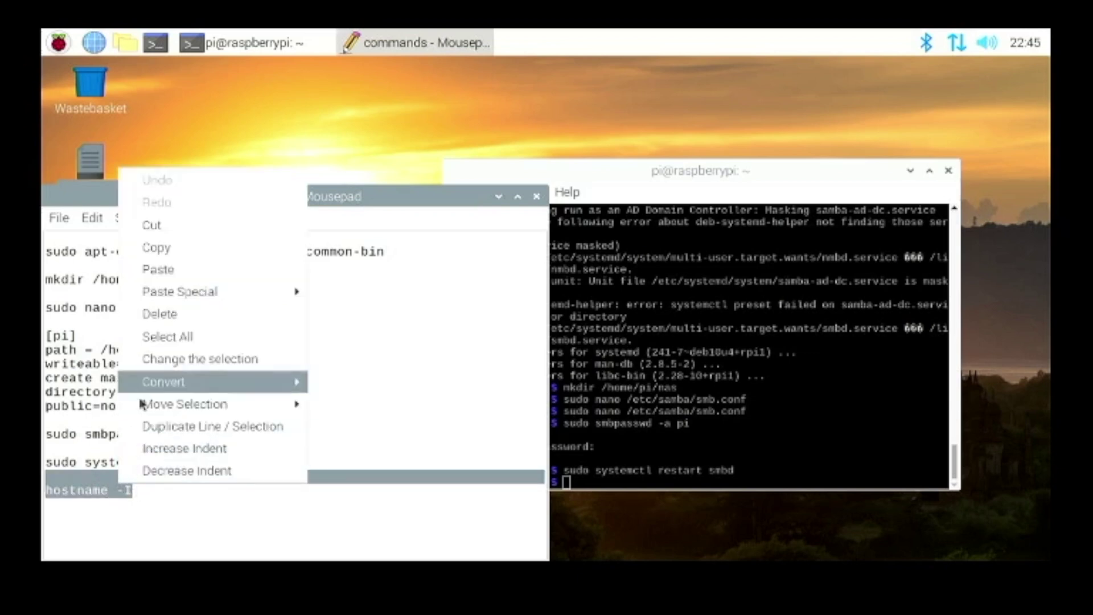
left_click(160, 246)
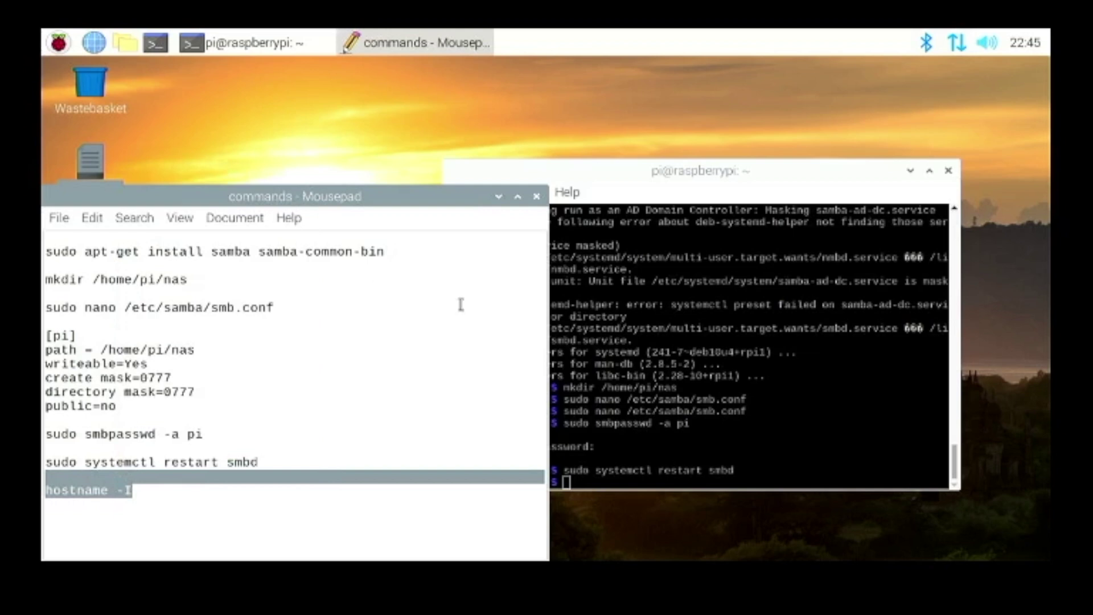
left_click(753, 349)
right_click(754, 372)
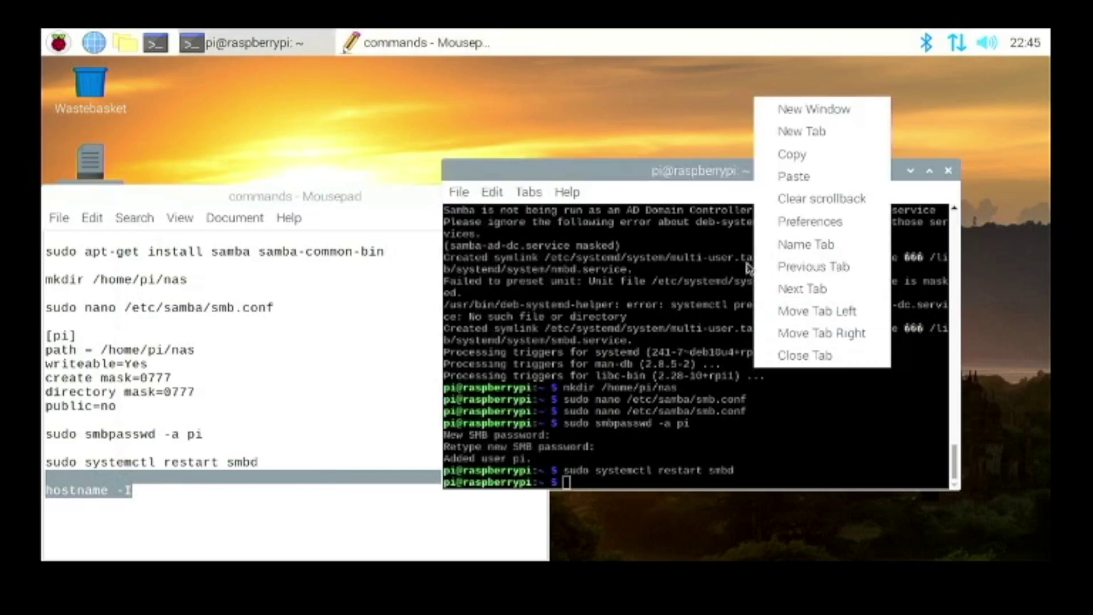
left_click(793, 176)
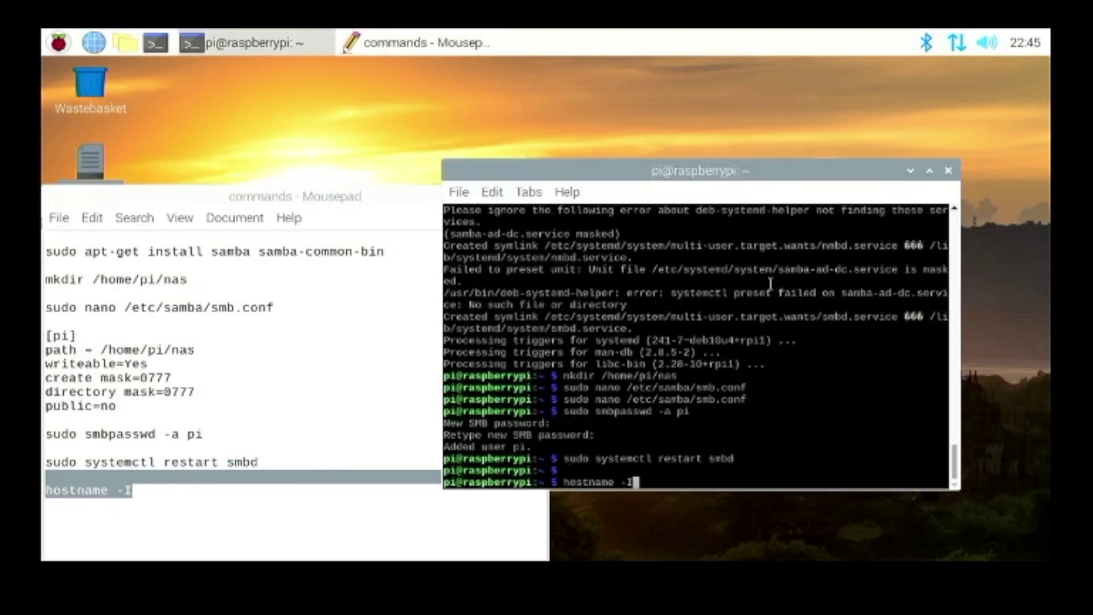
key("Return")
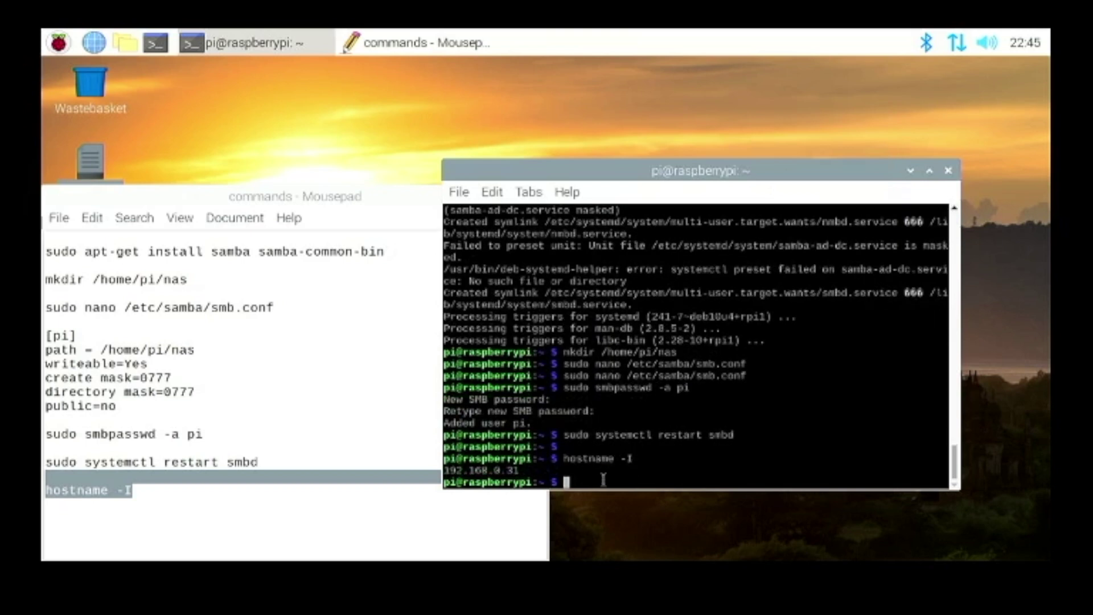
left_click_drag(542, 458, 521, 471)
left_click(520, 471)
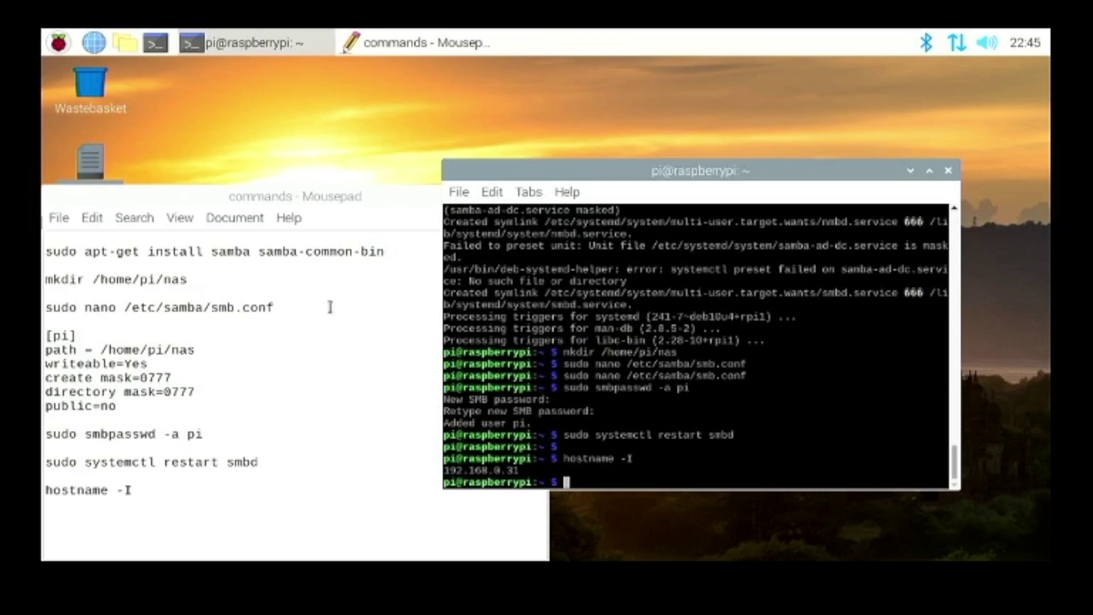
- Close the Mousepad commands notes and the LXTerminal window
left_click(436, 279)
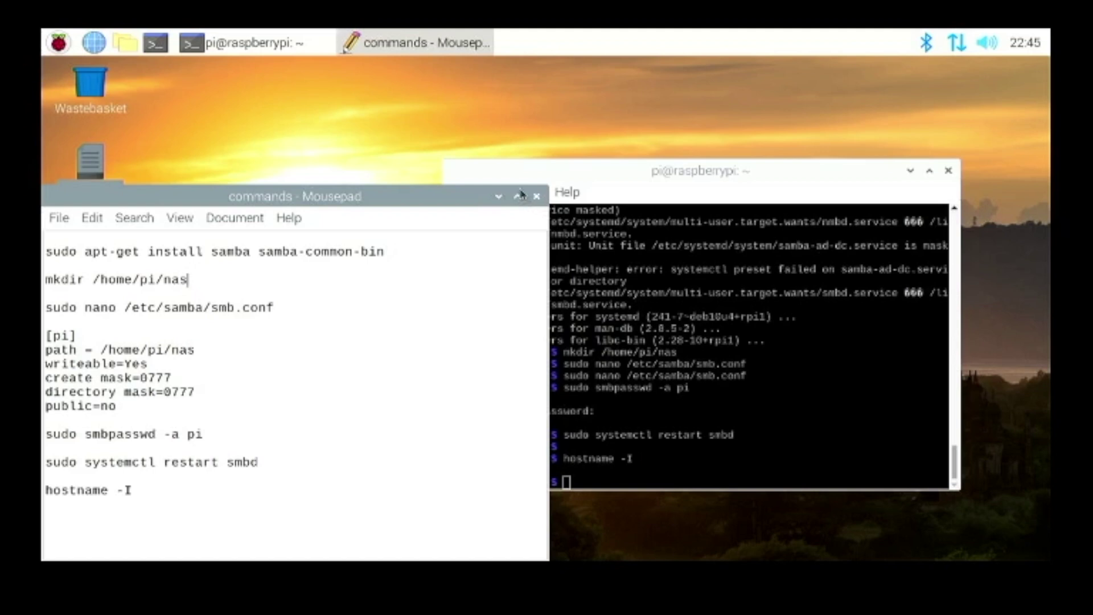
left_click(537, 197)
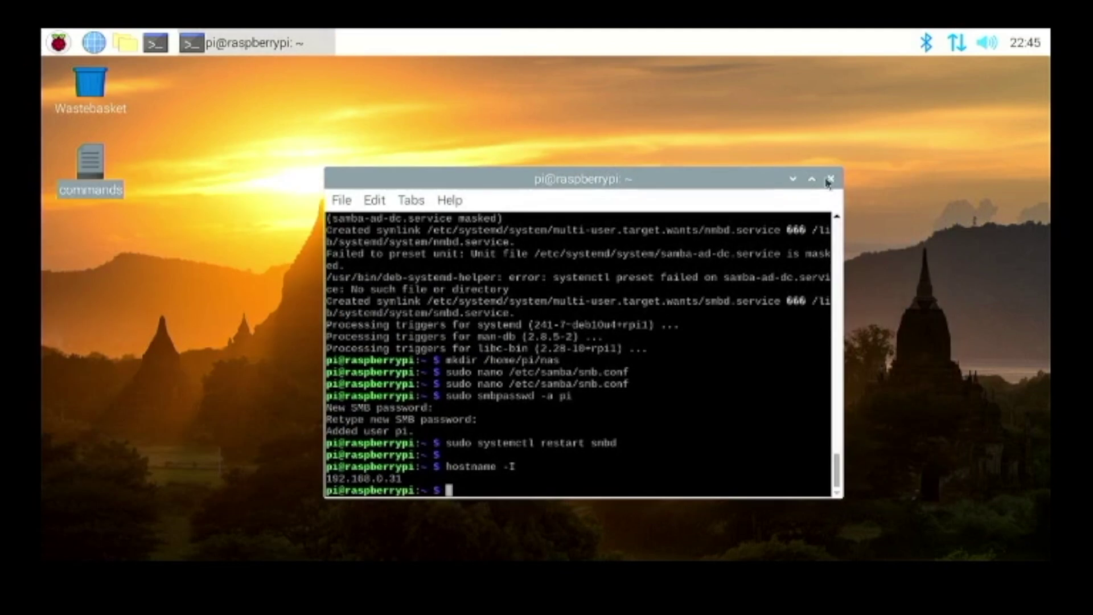
key("alt+F4")
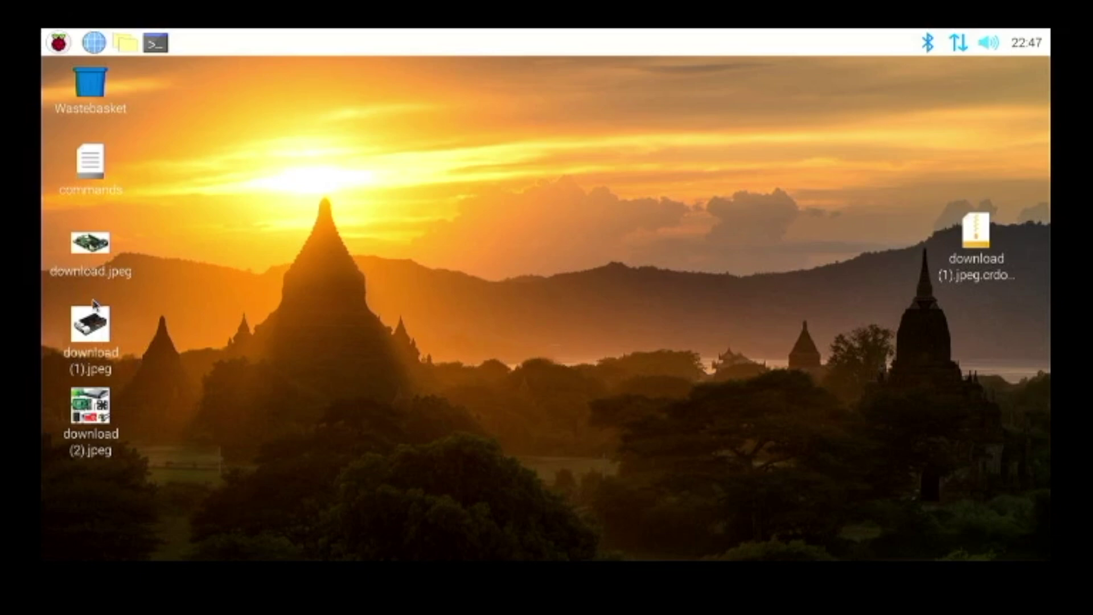
- Move download.jpeg, download (1).jpeg and download (2).jpeg from the desktop into nas, then close File Manager
left_click(125, 43)
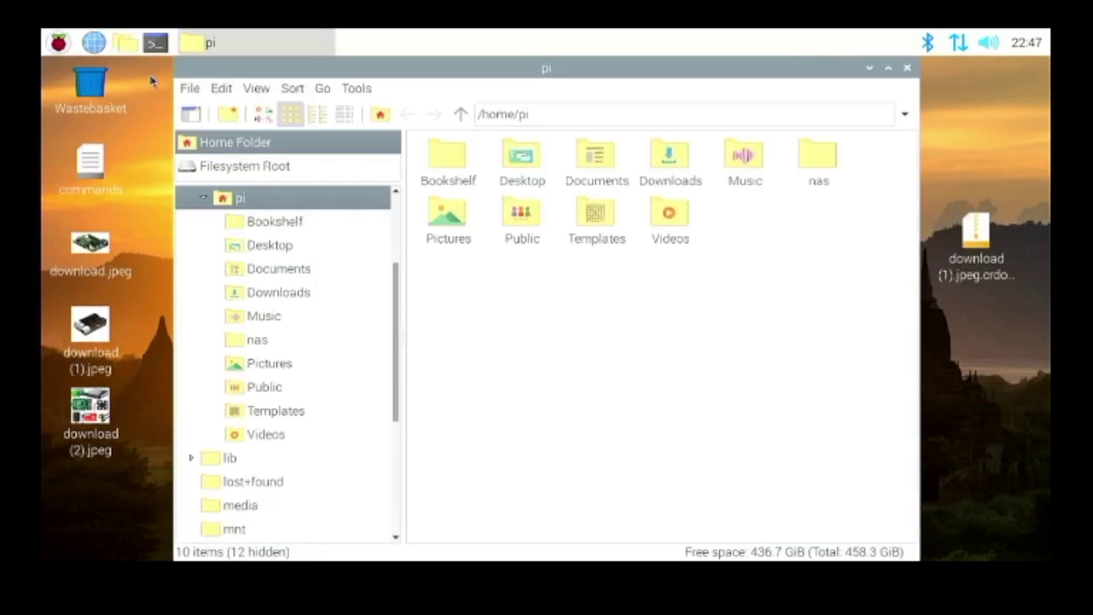
left_click_drag(257, 58, 462, 75)
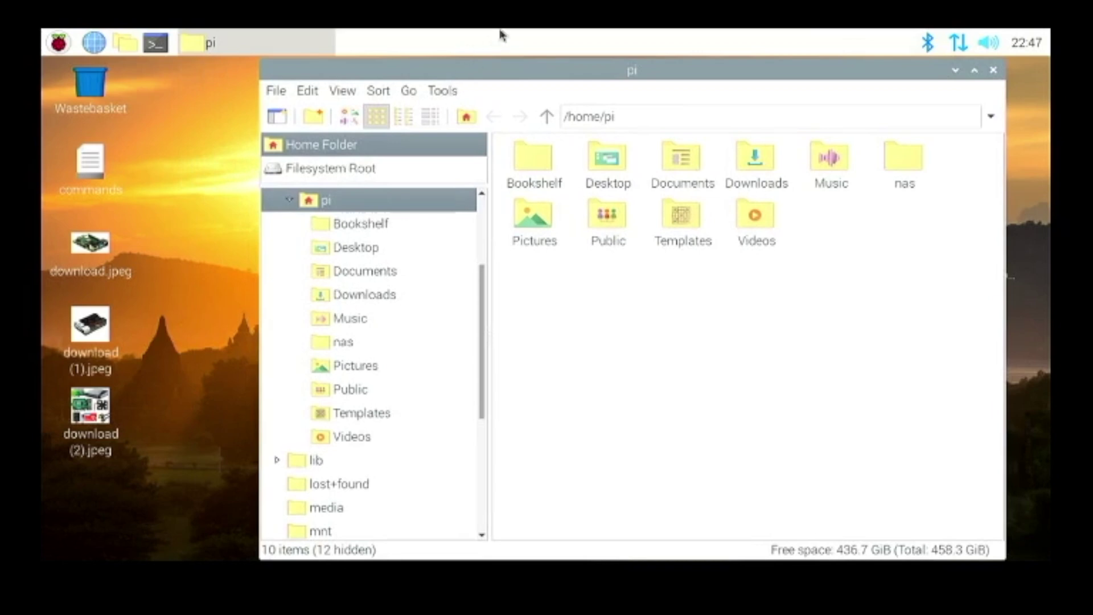
double_click(905, 163)
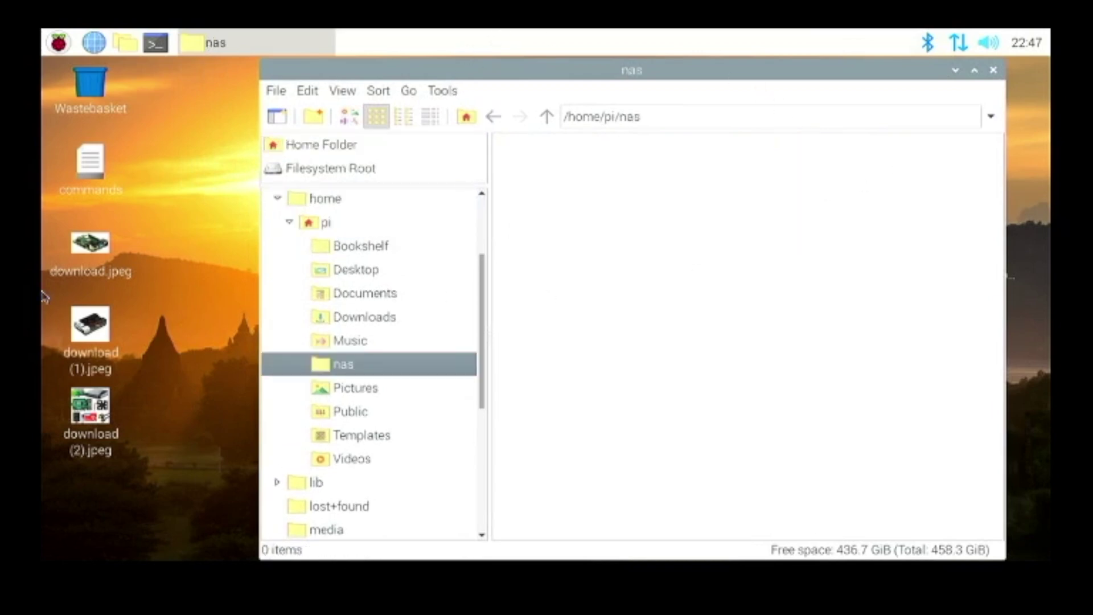
left_click_drag(160, 475, 753, 265)
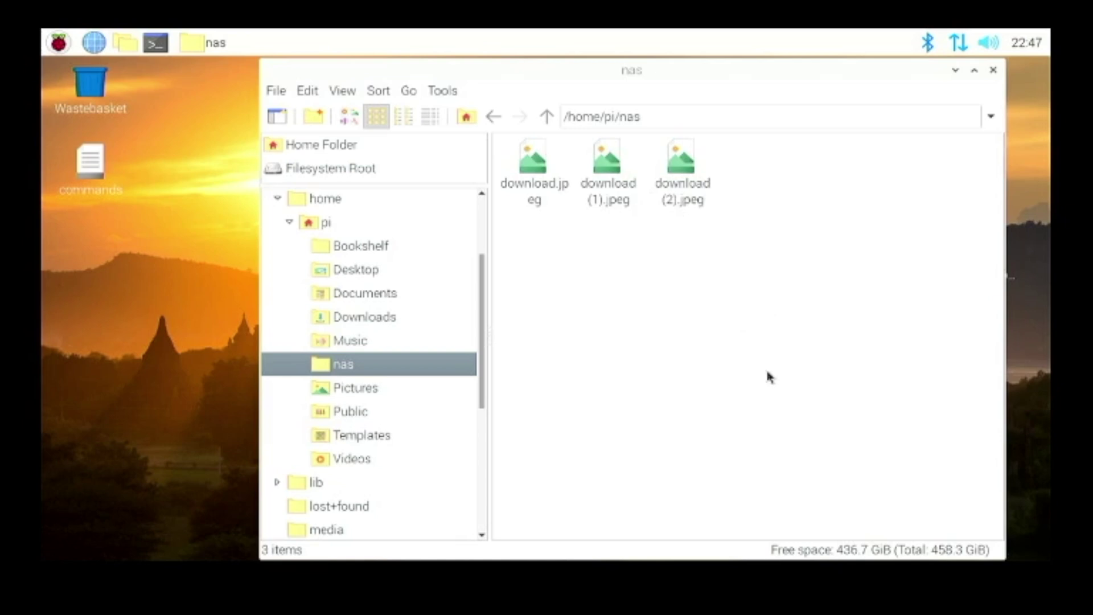
left_click(678, 316)
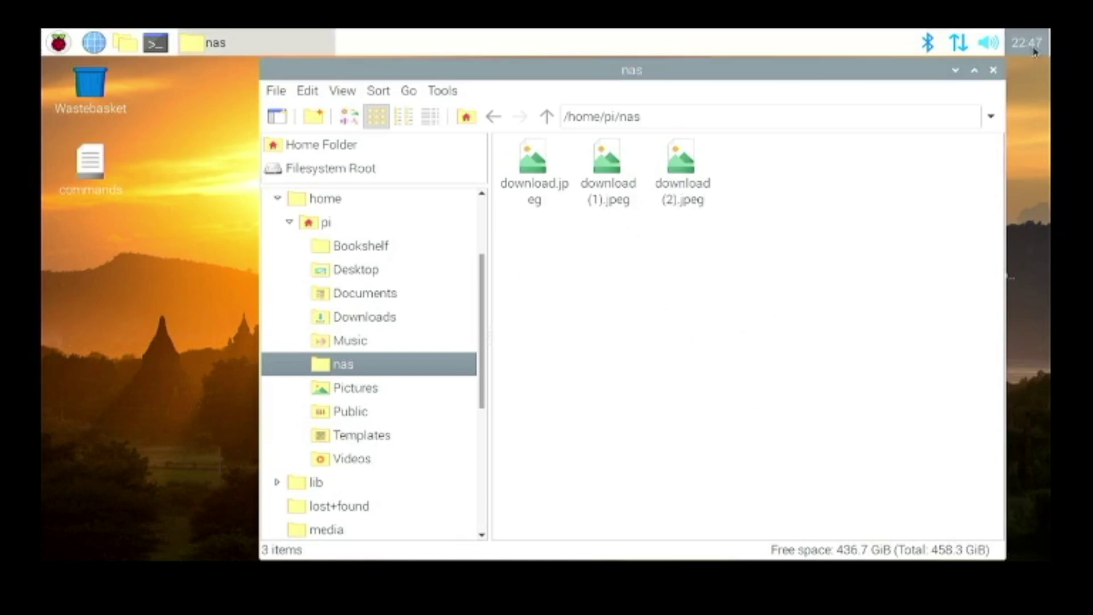
left_click(994, 70)
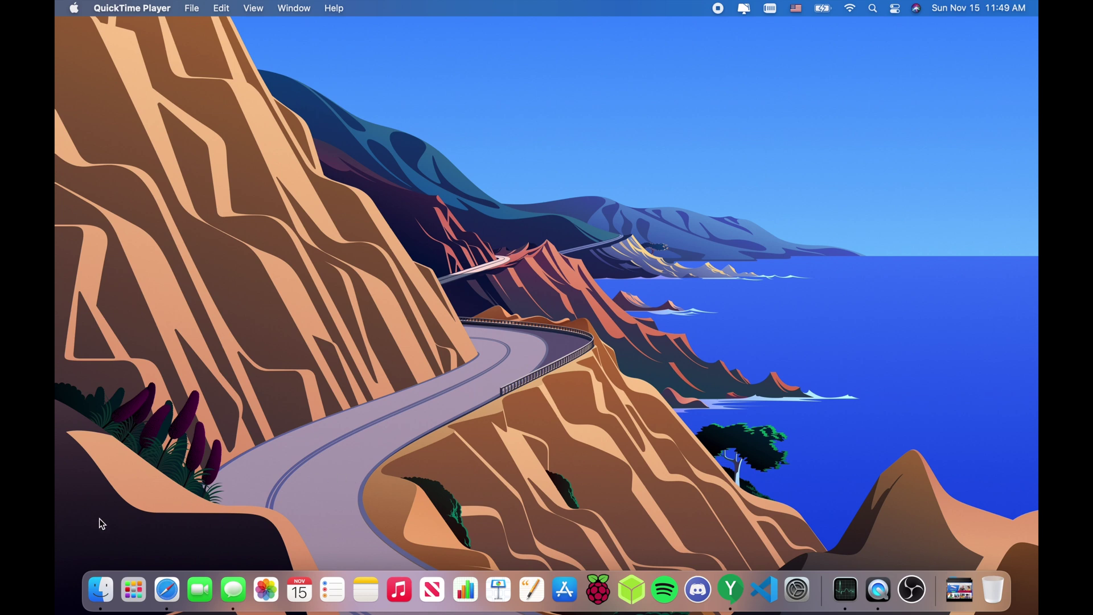
- Connect Finder to smb://192.168.0.31/pi through Go > Connect to Server
left_click(106, 583)
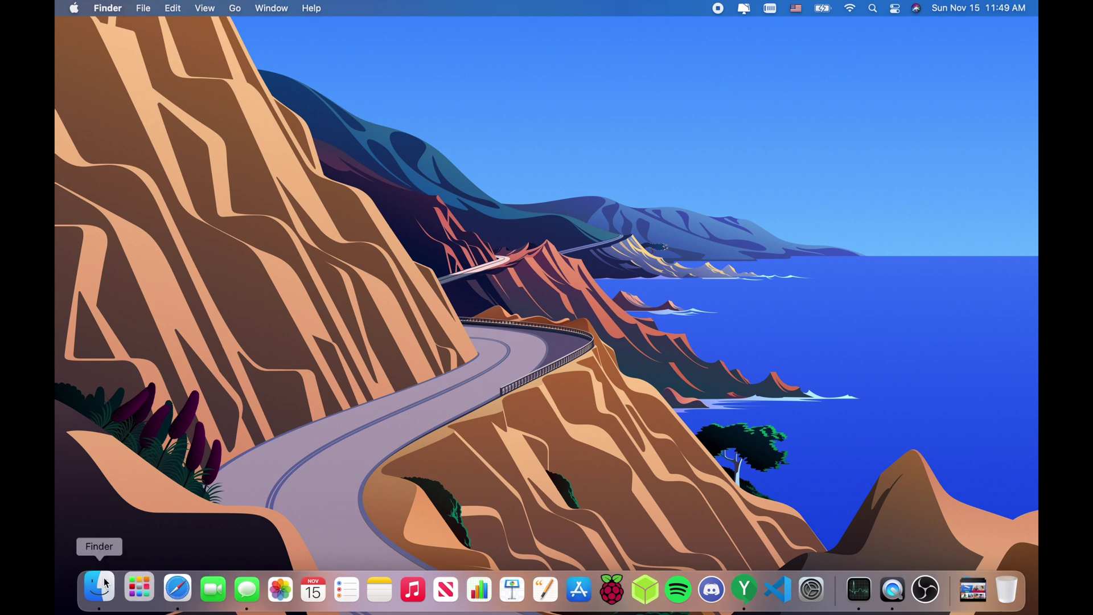
left_click(203, 212)
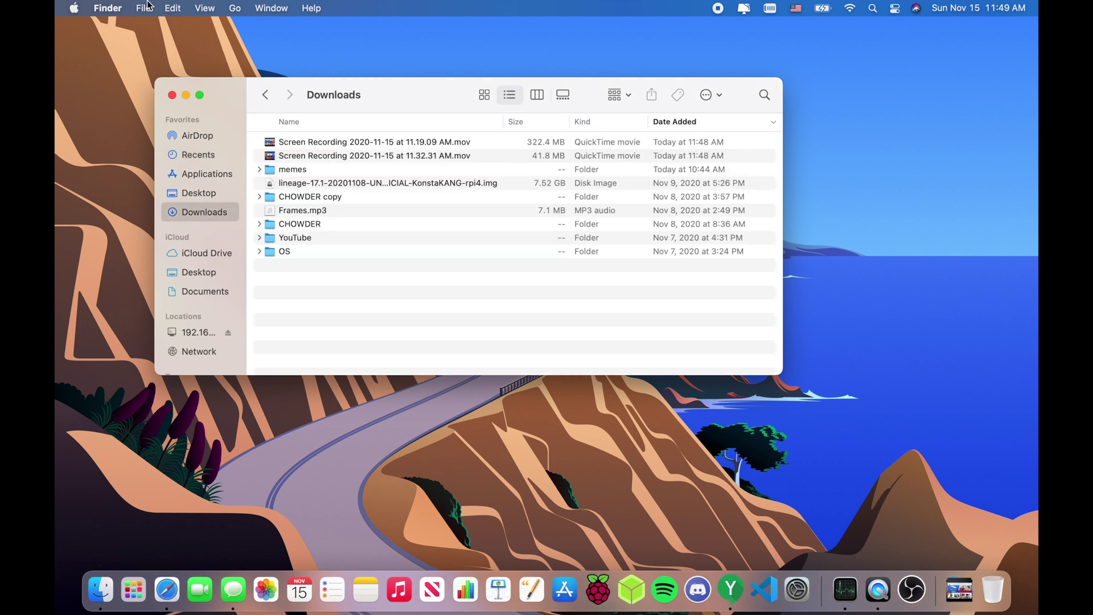
left_click(234, 12)
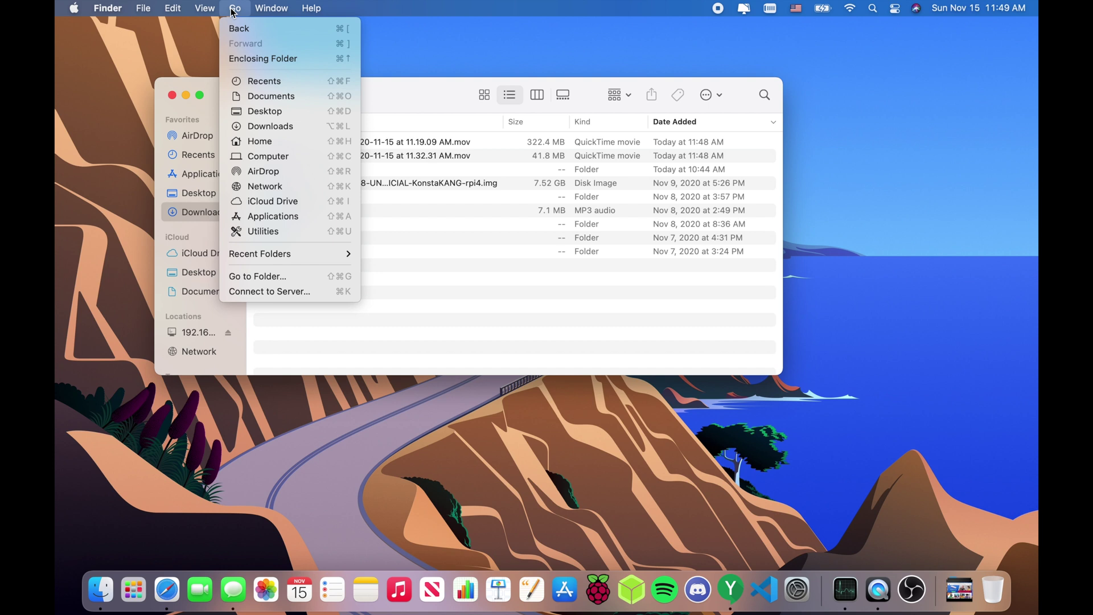
left_click(268, 291)
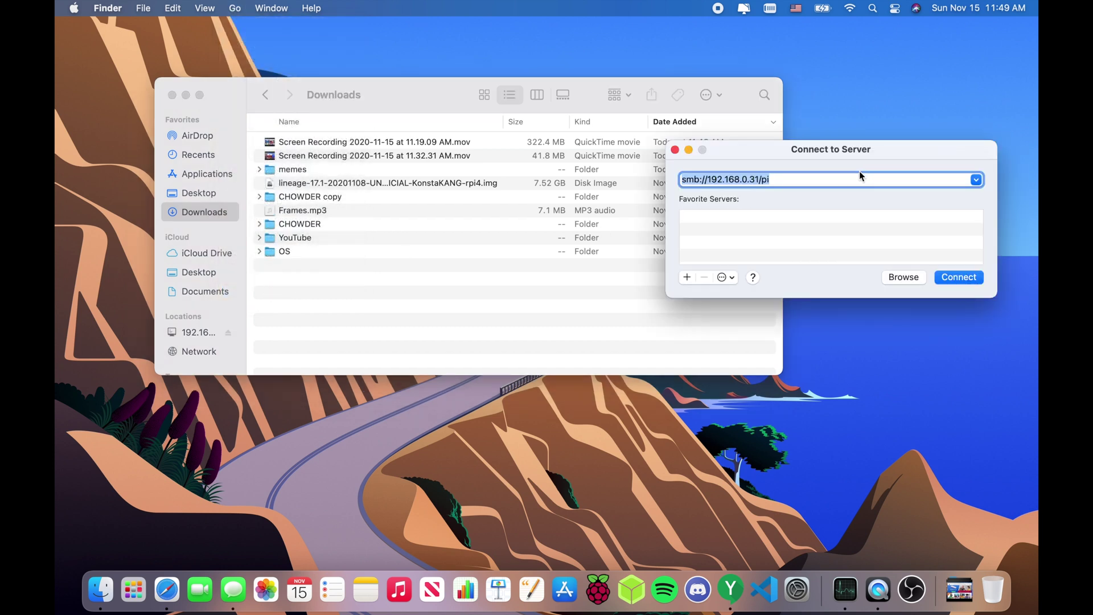
left_click(837, 181)
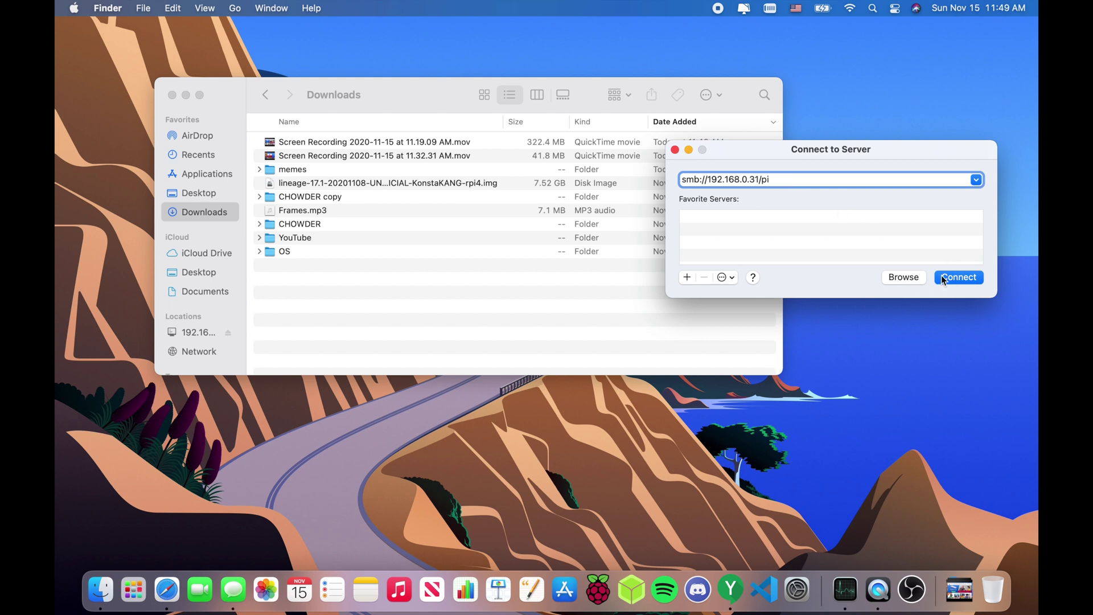
left_click(958, 277)
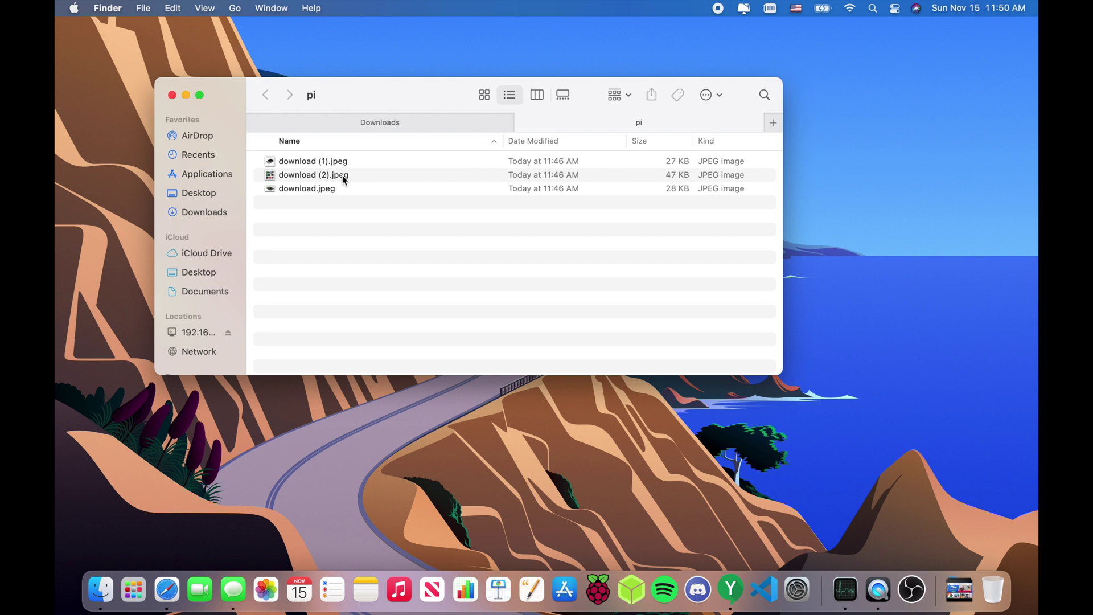
- Close the Downloads tab and preview download.jpeg directly from the pi share
left_click(254, 123)
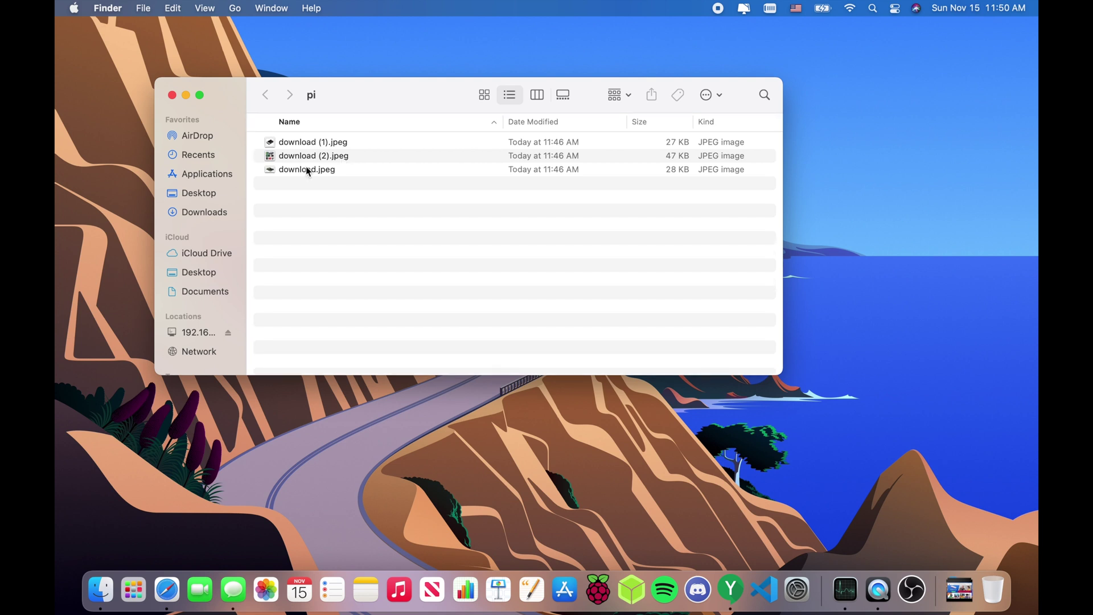
double_click(322, 169)
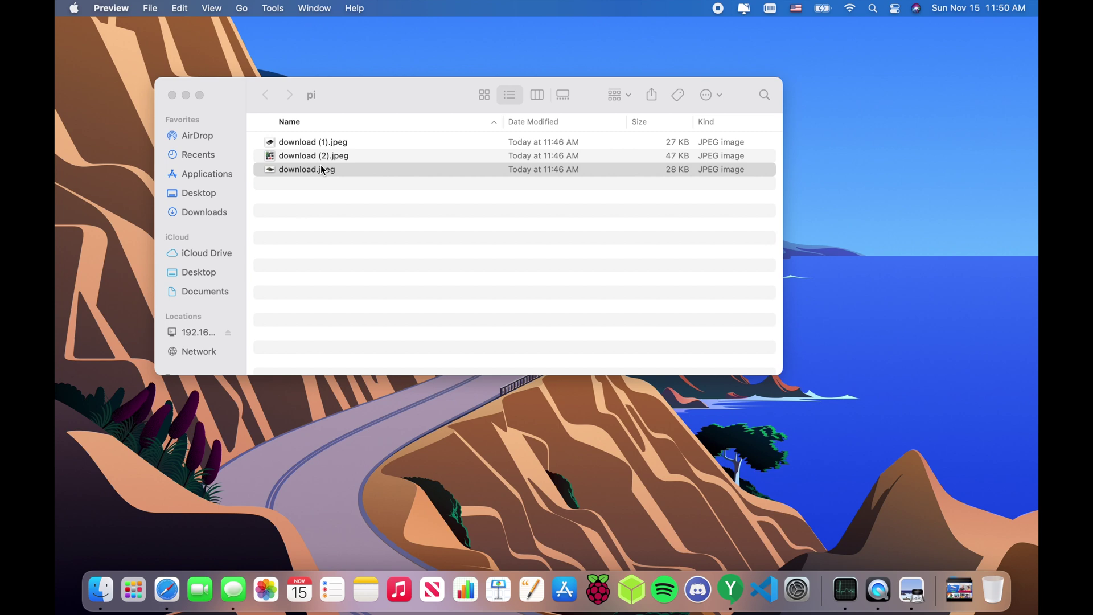
left_click_drag(196, 42, 229, 81)
left_click(111, 78)
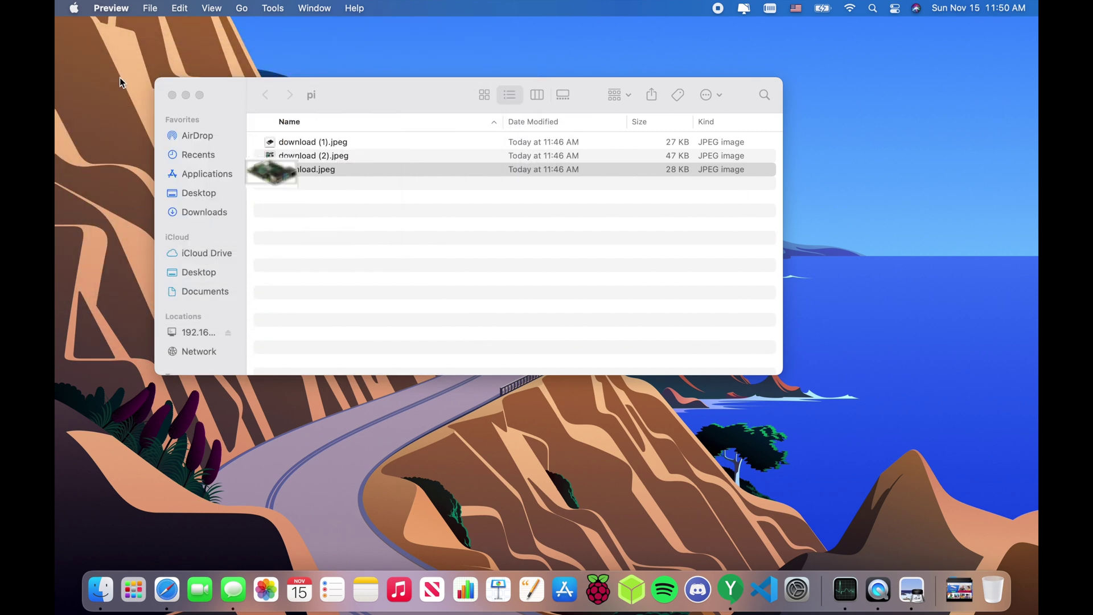
- Copy download.jpeg onto the desktop and open the copy to check it
left_click(319, 167)
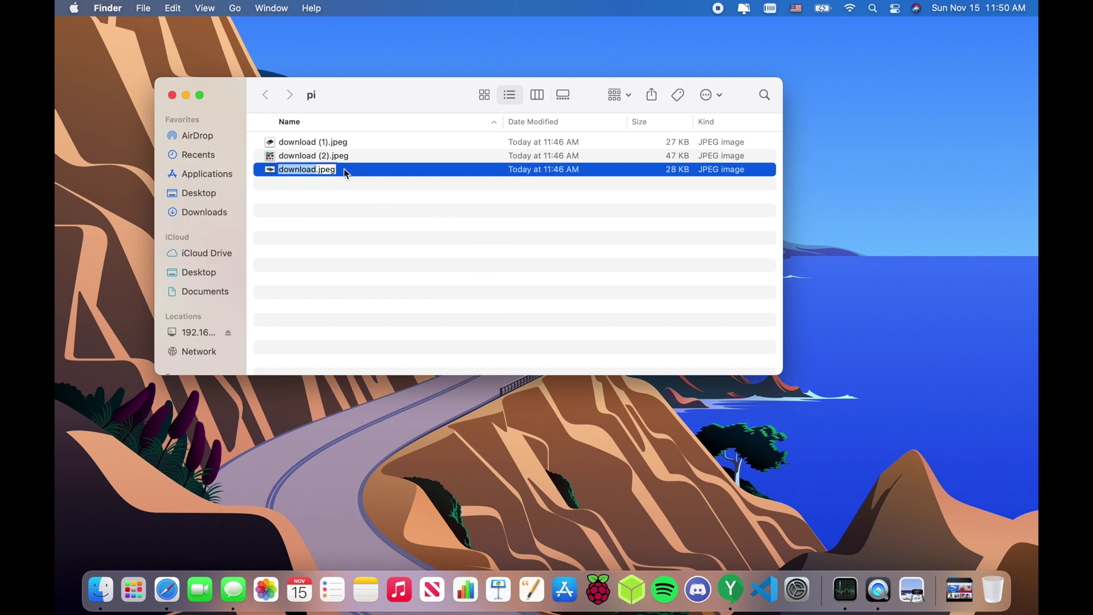
left_click_drag(381, 166, 923, 167)
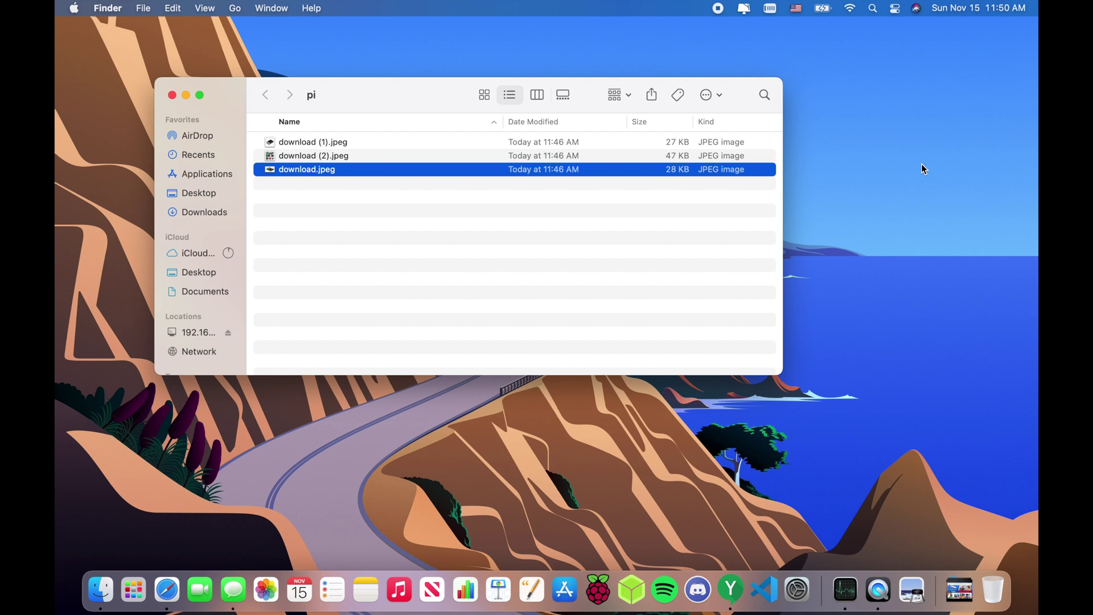
left_click_drag(443, 91, 736, 308)
double_click(637, 188)
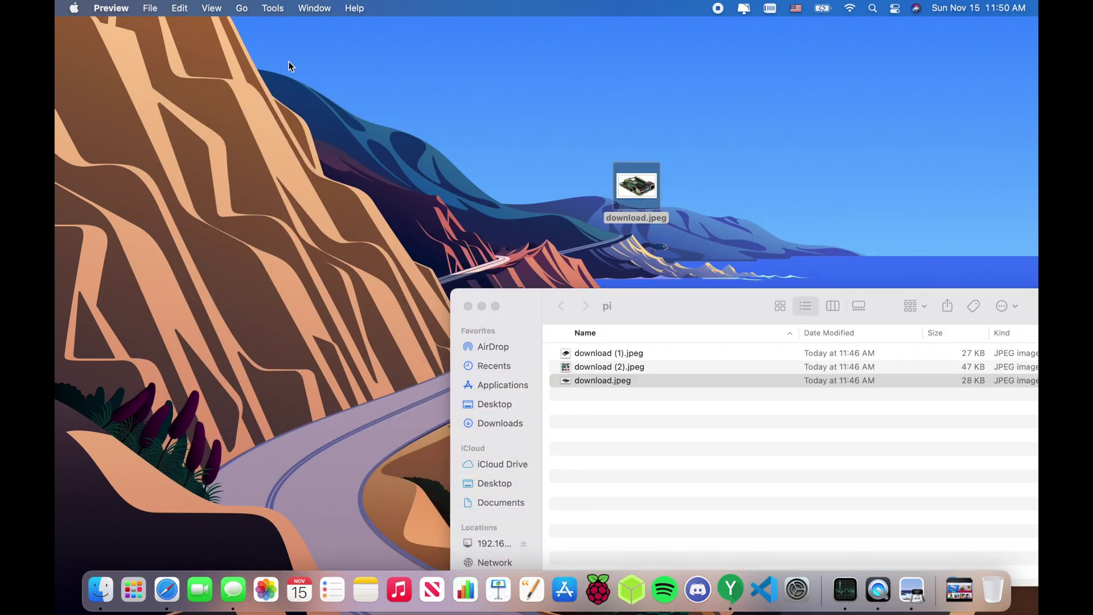
left_click(73, 37)
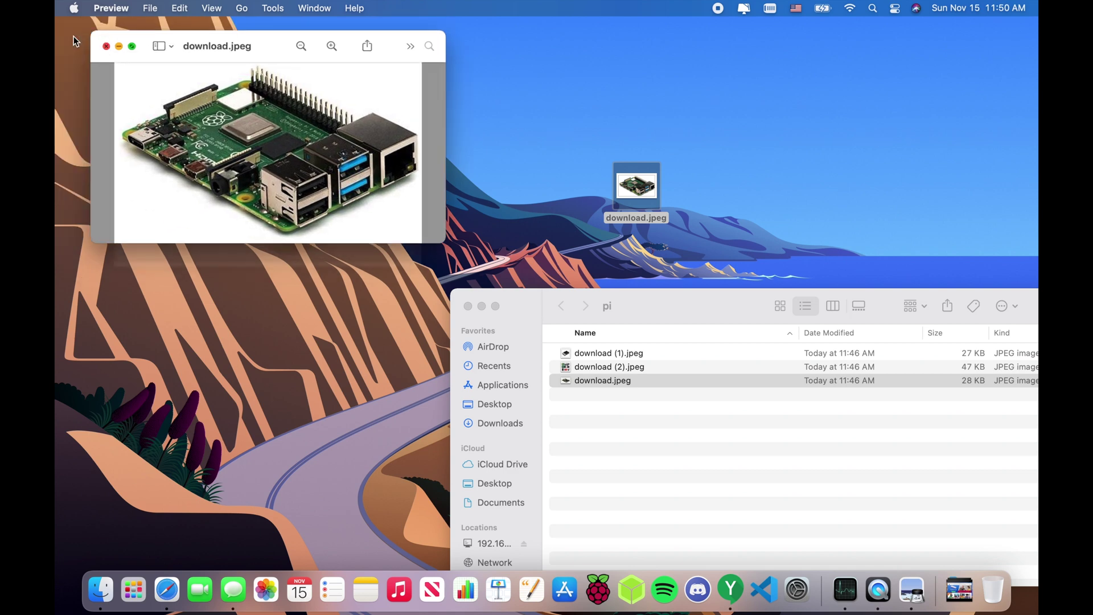
left_click_drag(649, 316, 421, 173)
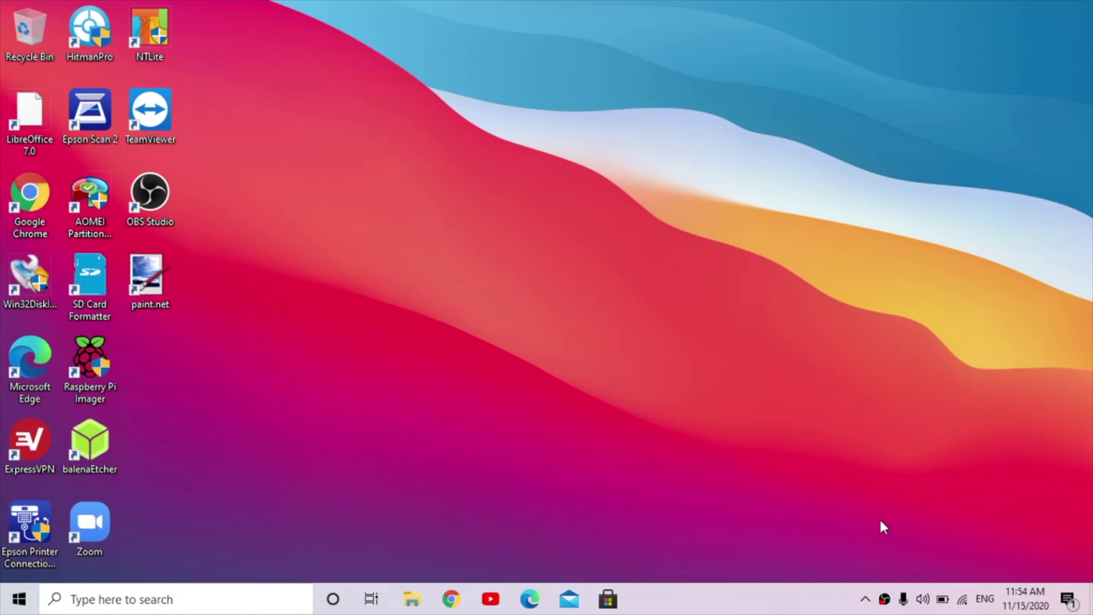
- Open \\192.168.0.31\pi from the Win+R Run box
key("super+r")
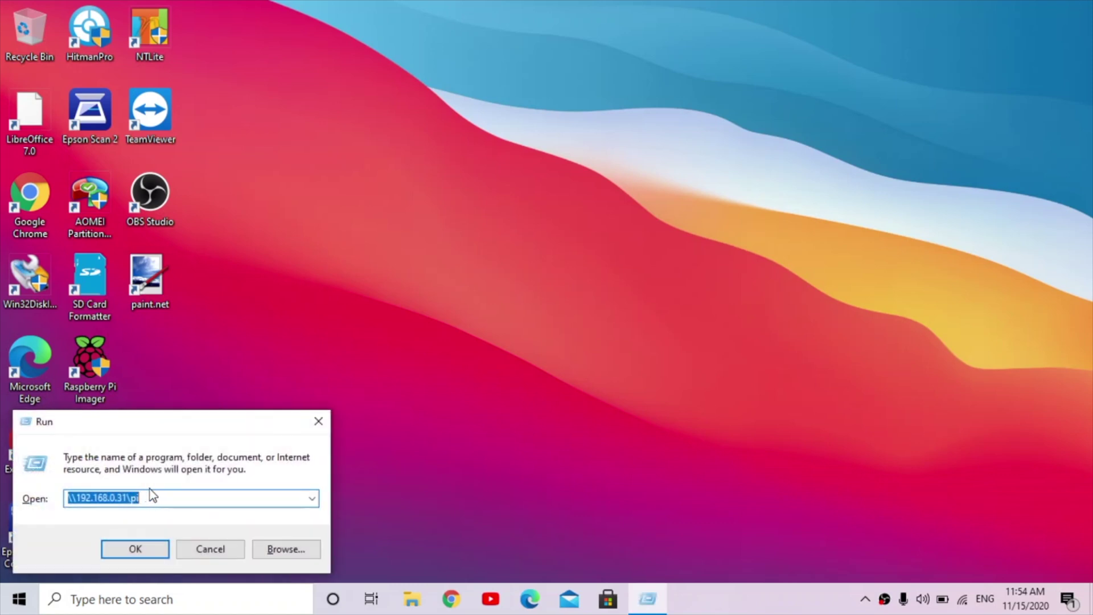
left_click(150, 491)
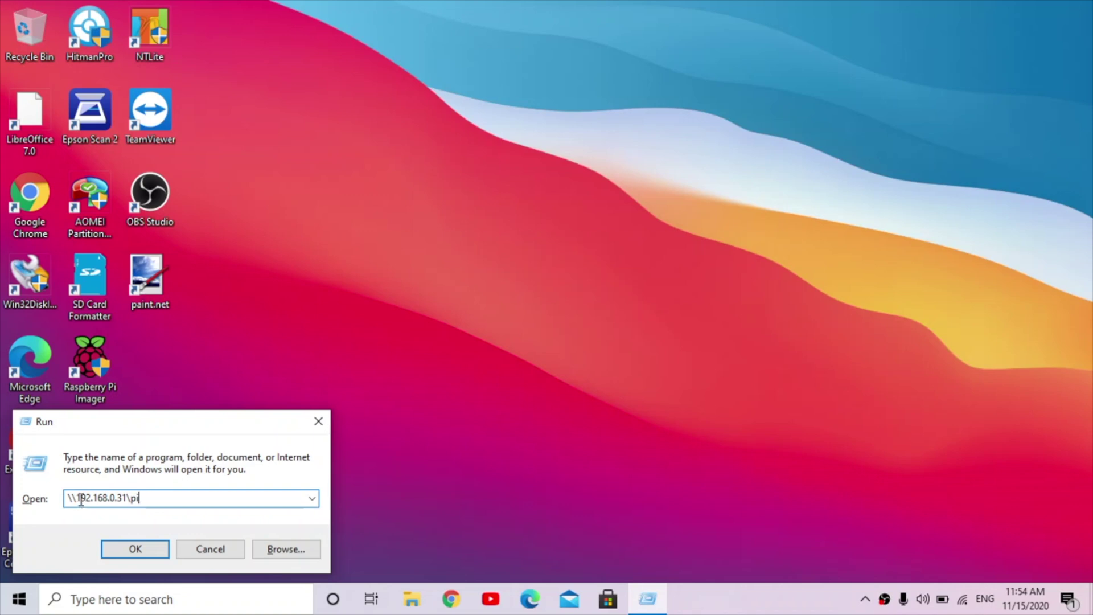
left_click_drag(80, 498, 123, 498)
left_click(122, 498)
left_click(169, 498)
left_click(148, 548)
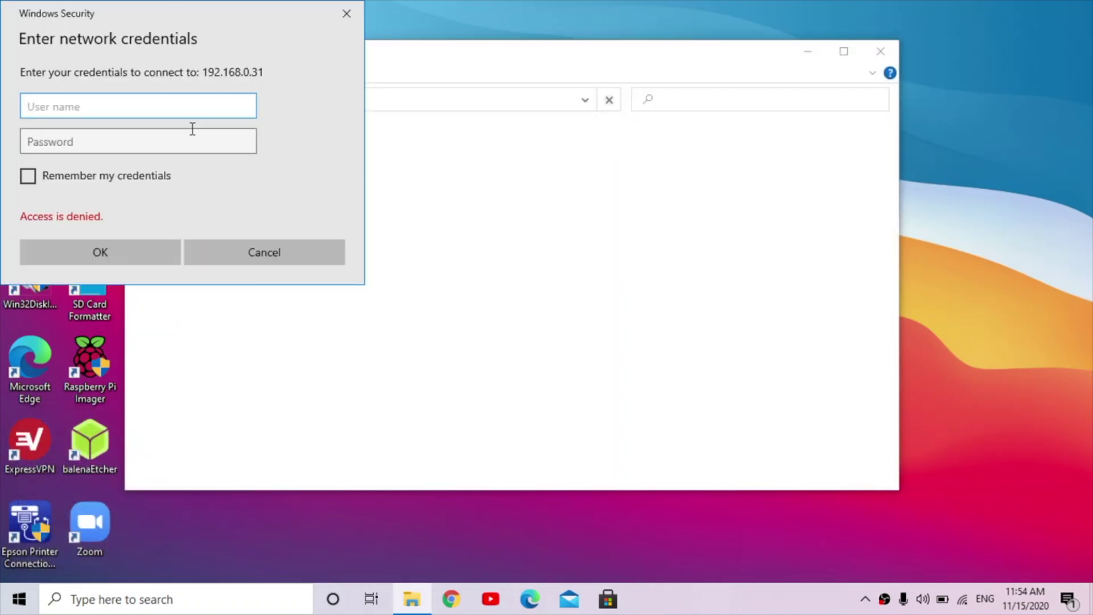
- Enter the Pi's Samba username and password, tick Remember my credentials, and confirm
type("pi")
left_click(182, 141)
type("ras")
key("BackSpace")
key("BackSpace")
key("BackSpace")
type("raspberry")
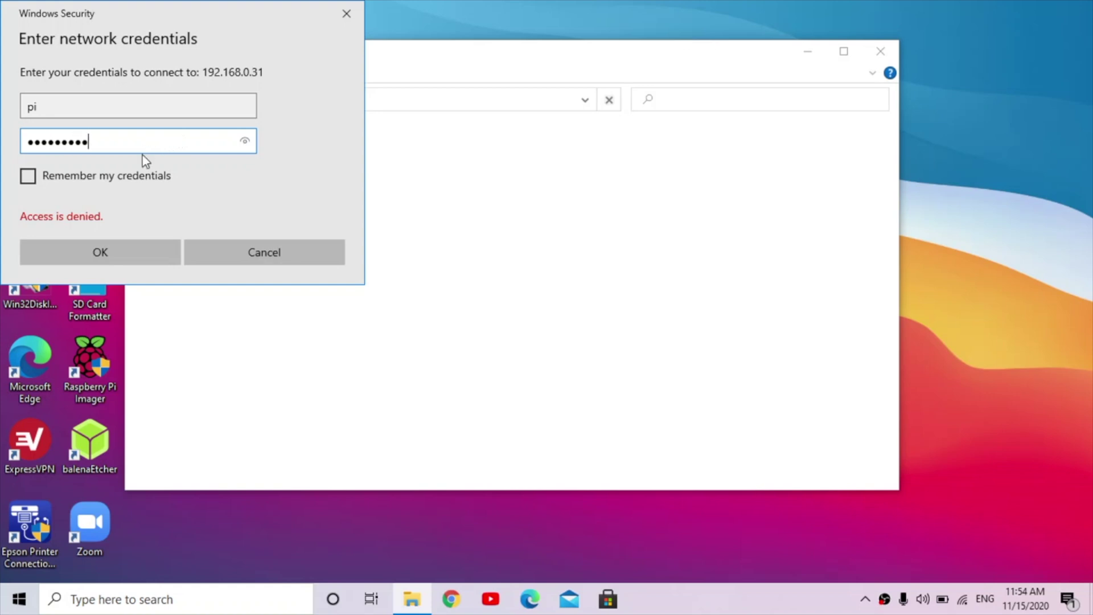
left_click(131, 176)
left_click(112, 262)
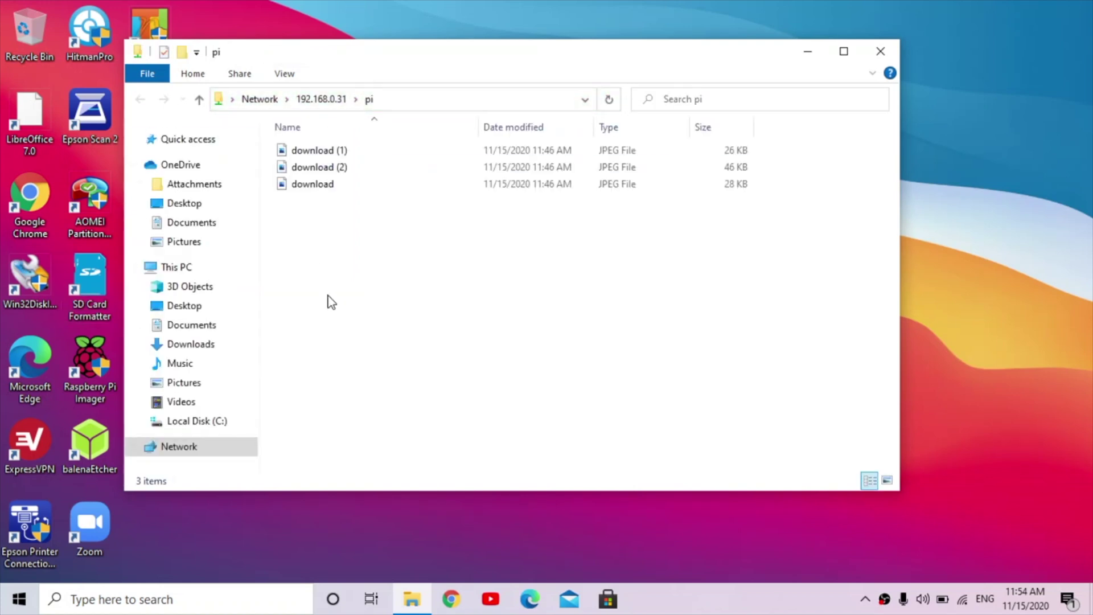
- Open the download image from the pi share in Photos
double_click(342, 183)
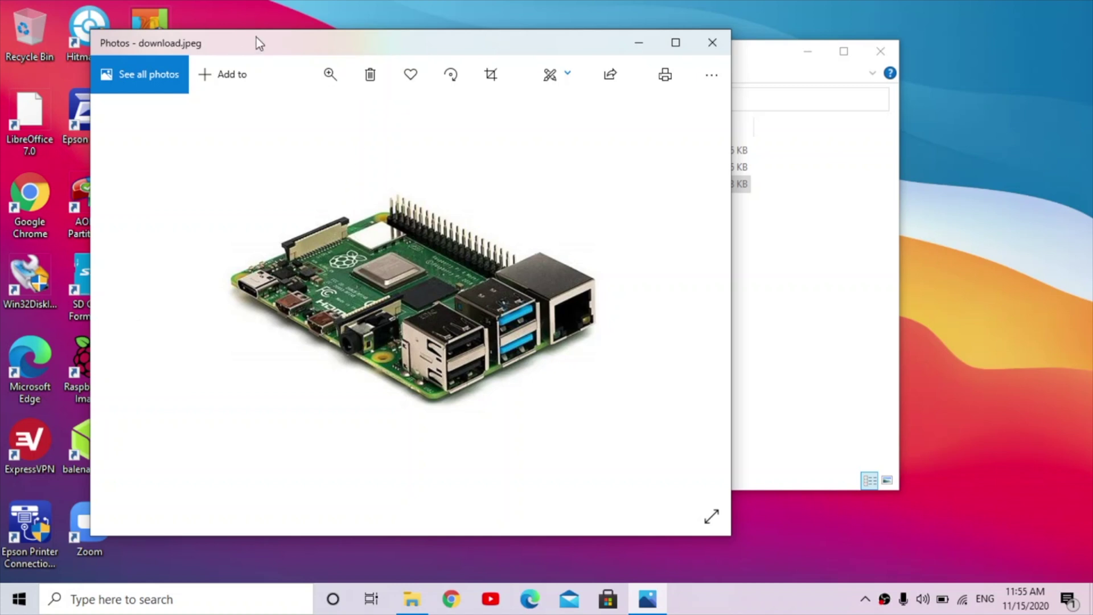
left_click_drag(307, 35, 353, 23)
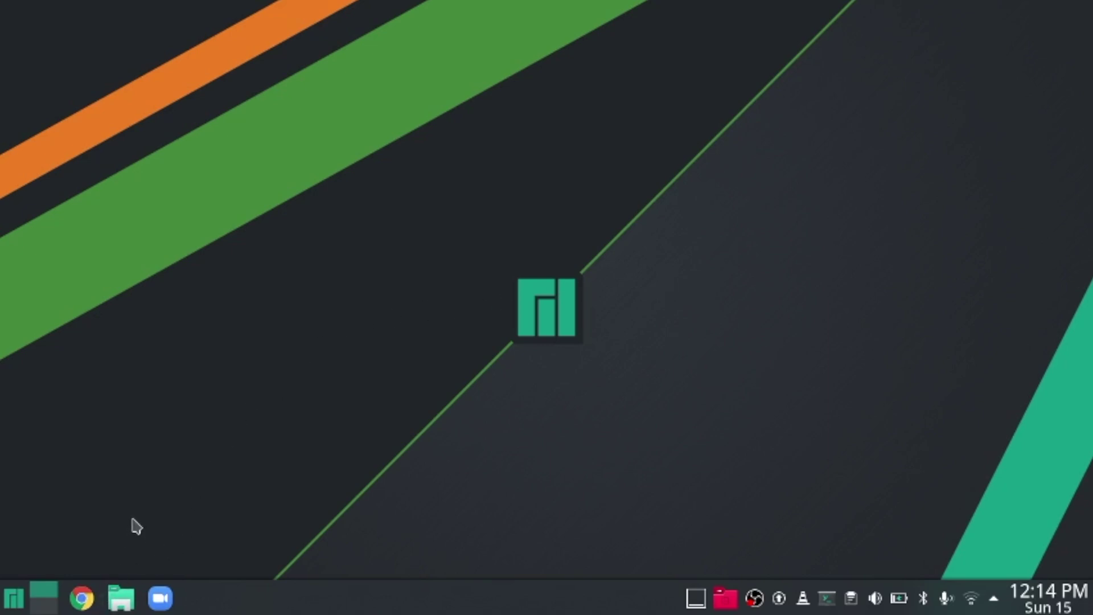
- In Dolphin, browse Network > Shared Folders (SMB) > RASPBERRYPI > pi
left_click(129, 603)
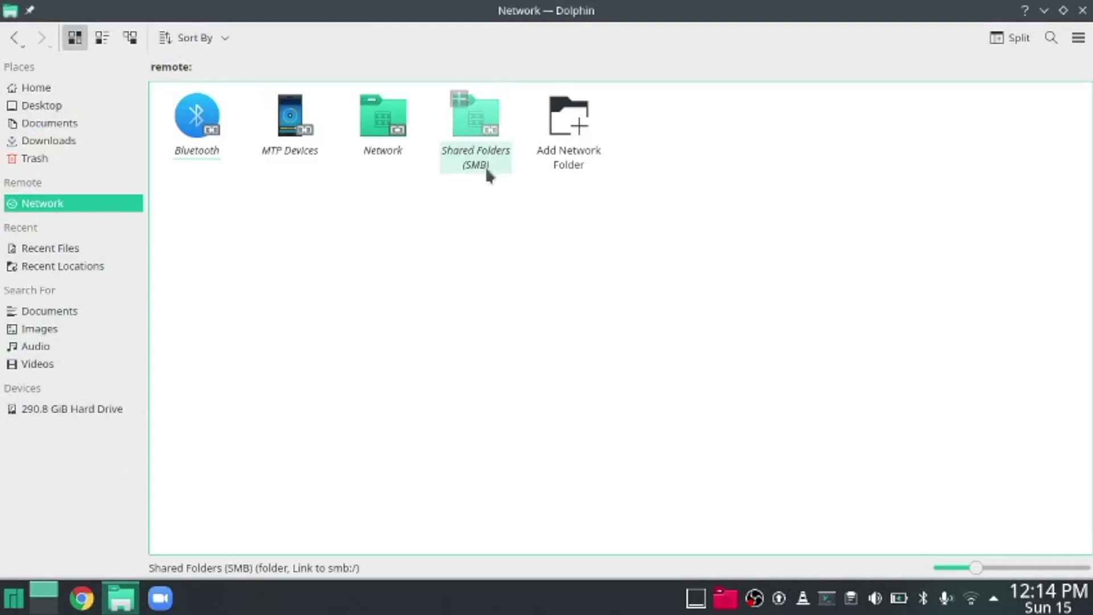
left_click(500, 165)
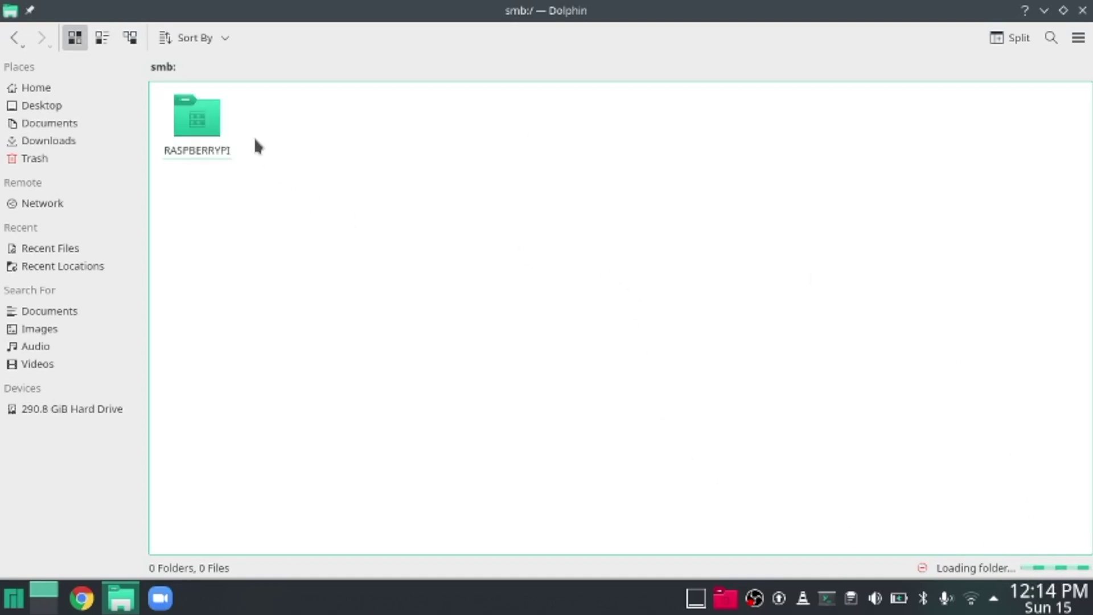
left_click(204, 133)
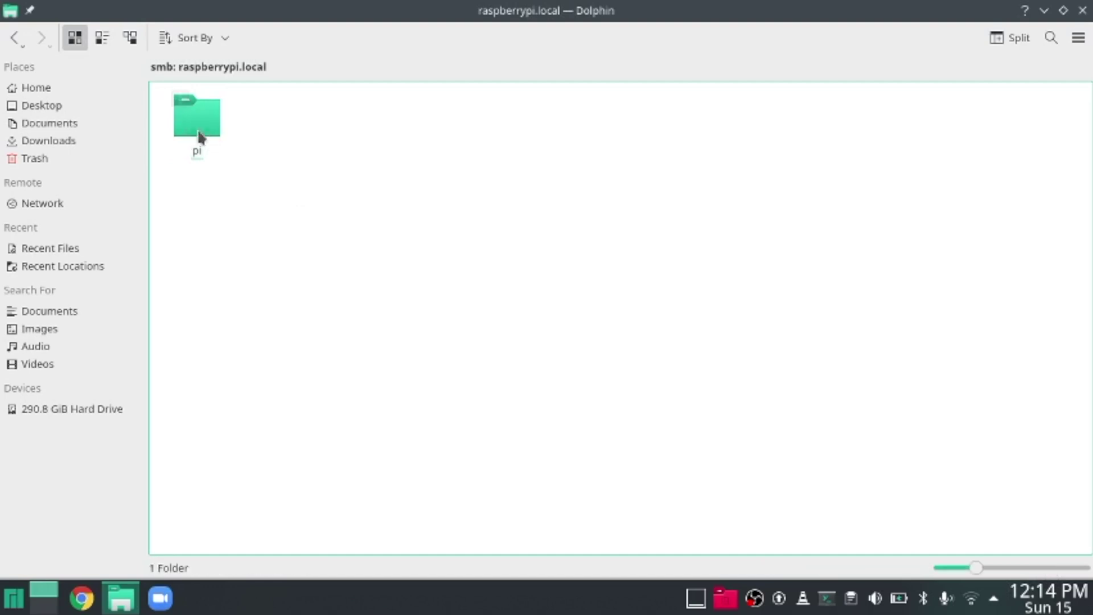
left_click(192, 118)
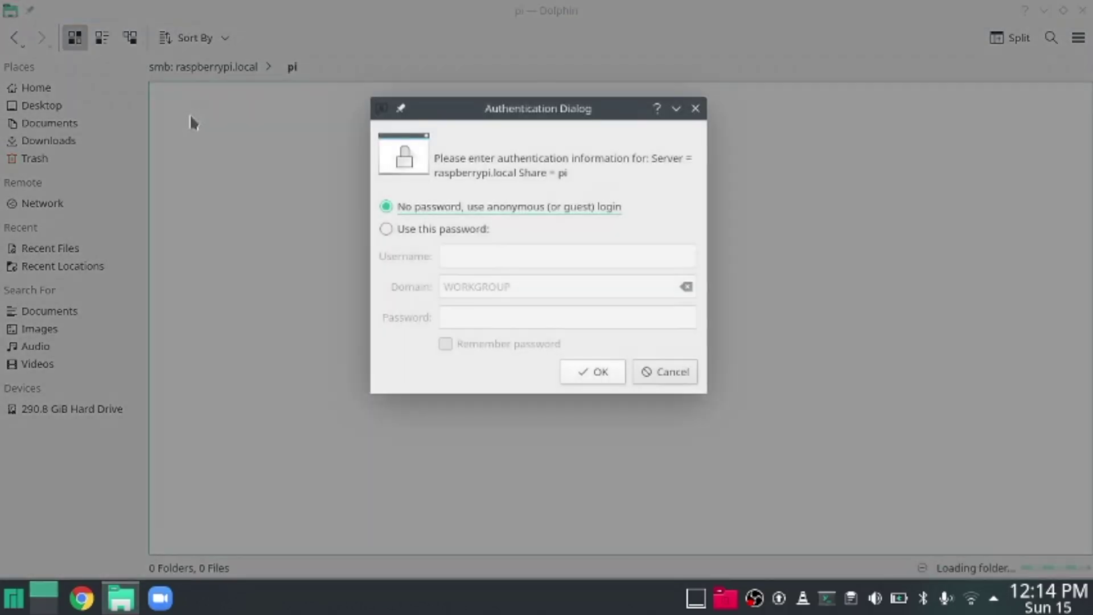
- Choose Use this password, enter the Samba username and password, tick Remember password, and confirm
left_click(456, 228)
left_click(492, 258)
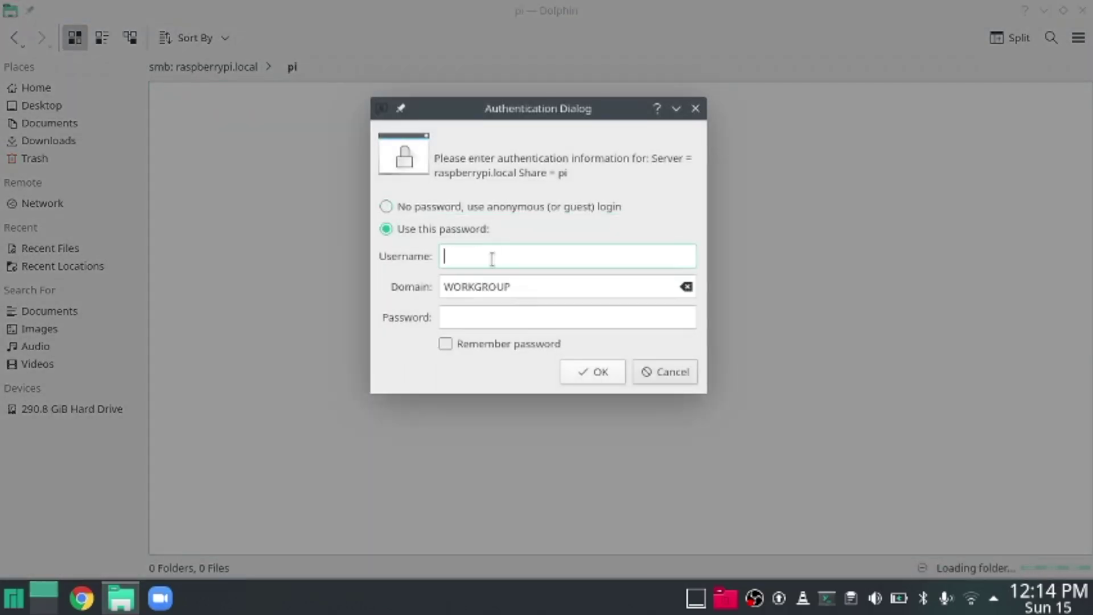
type("pi")
left_click(486, 317)
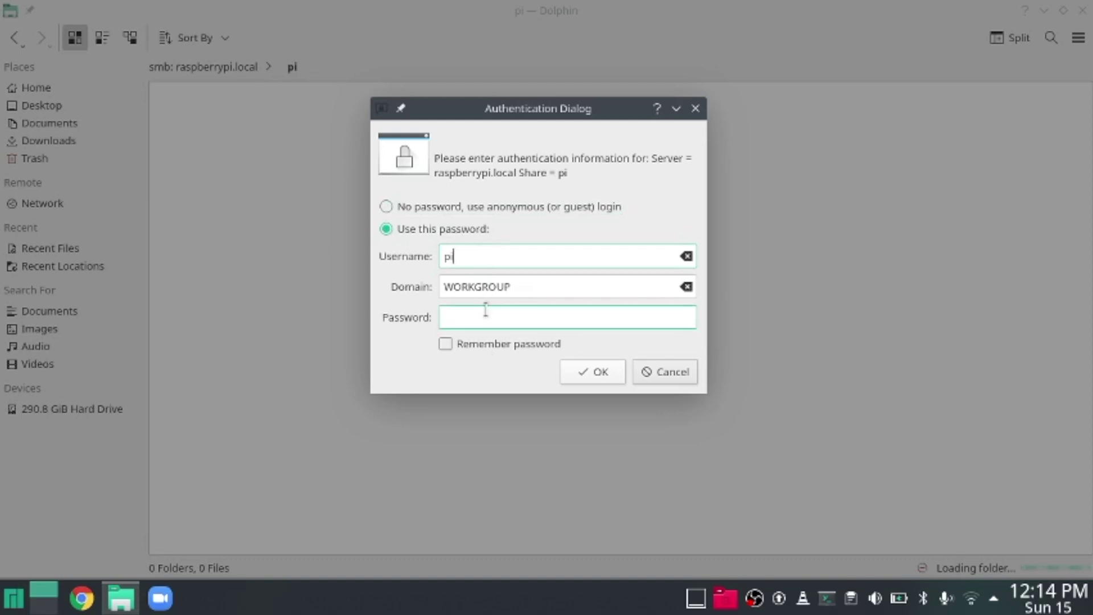
type("raspber")
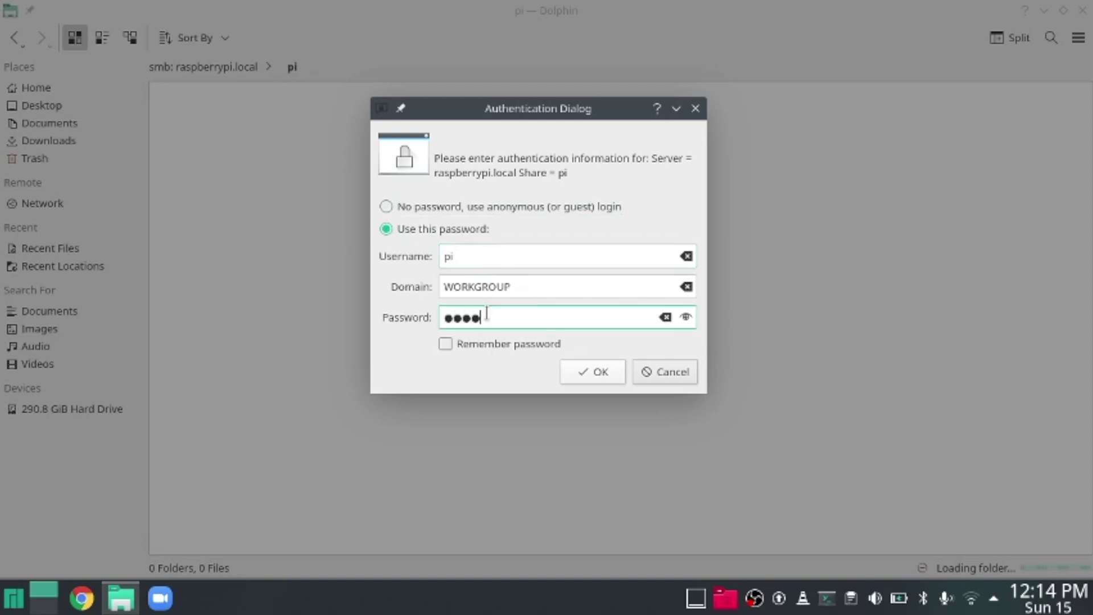
type("ry")
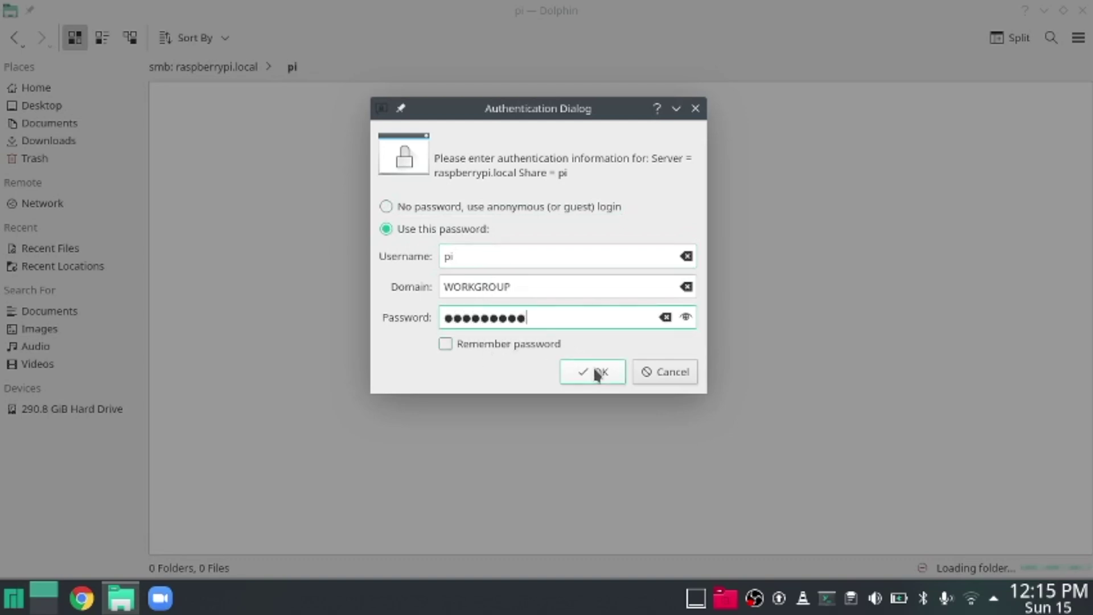
left_click(445, 344)
left_click(606, 372)
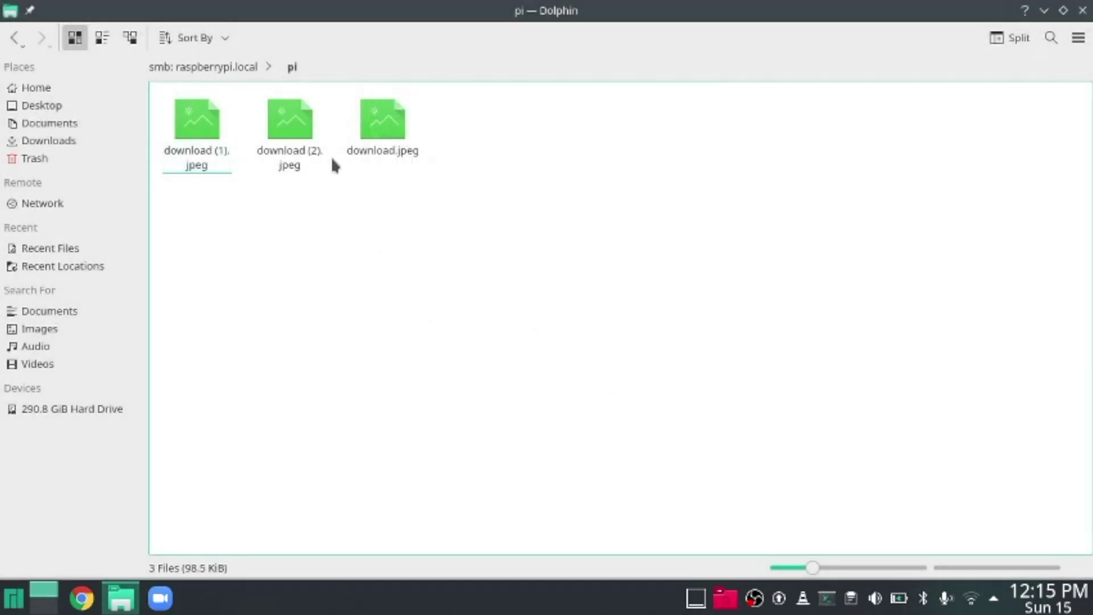
- View download.jpeg from the pi share in Gwenview, then close Gwenview
left_click(385, 130)
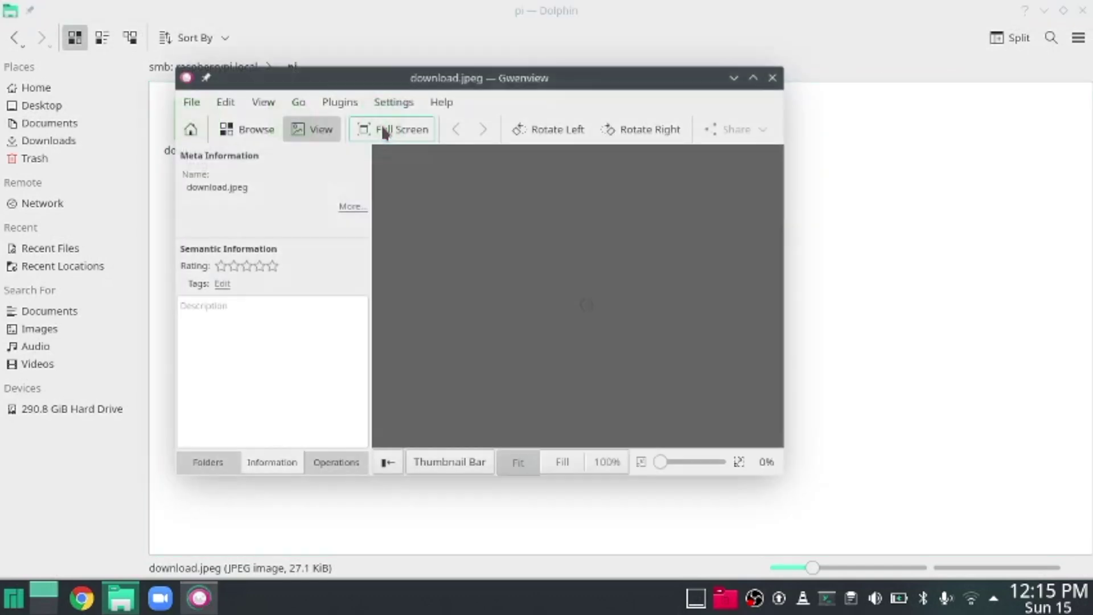
left_click_drag(433, 79, 377, 61)
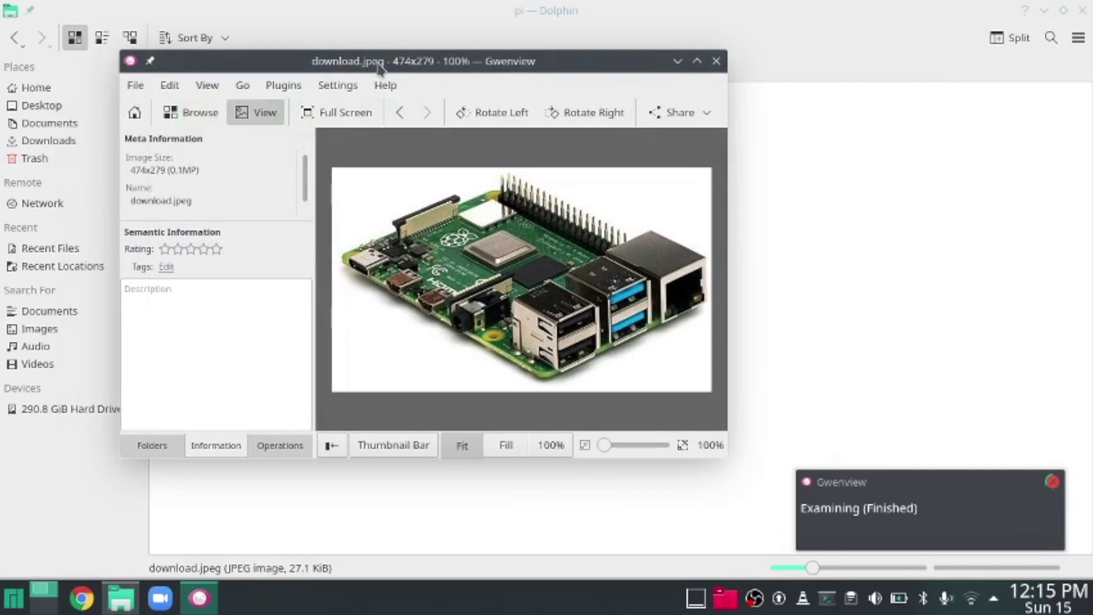
left_click(1053, 482)
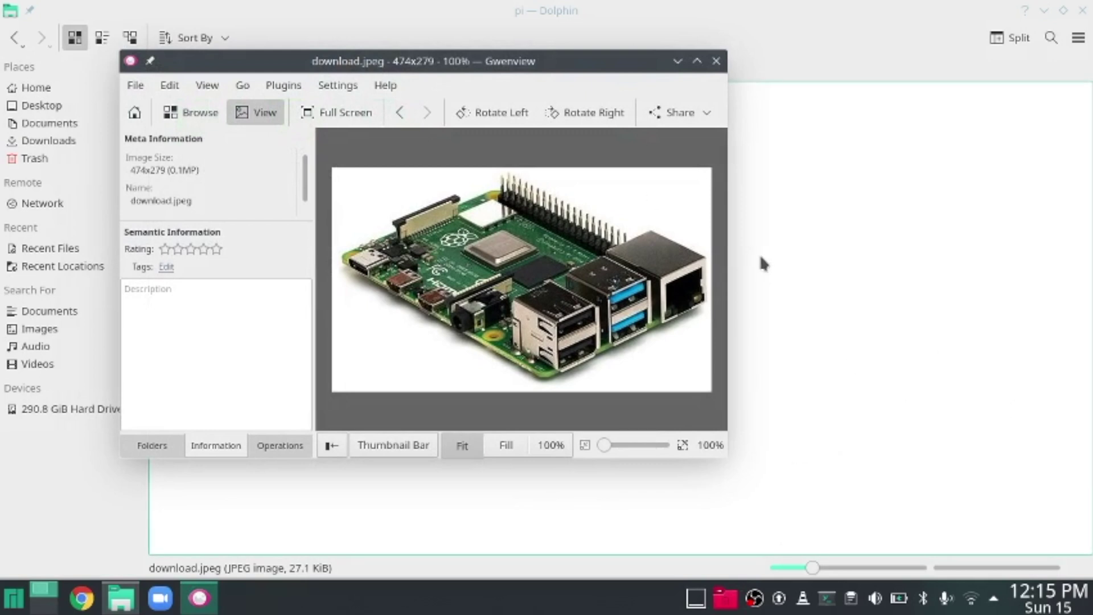
left_click(716, 61)
- Close the Dolphin window and dismiss the message notification
left_click_drag(721, 7, 638, 62)
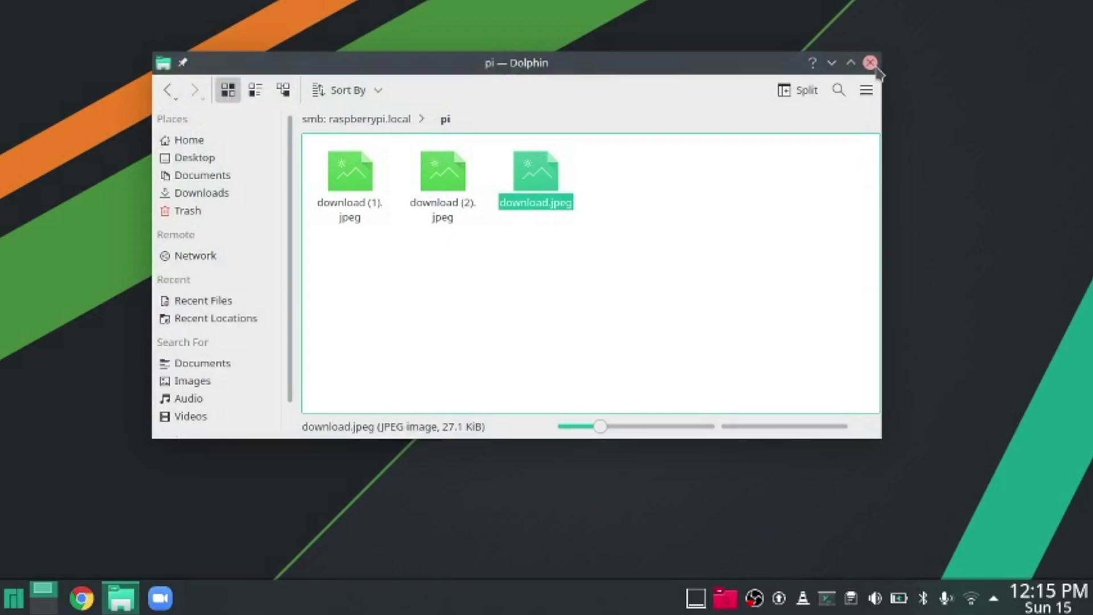
left_click(873, 64)
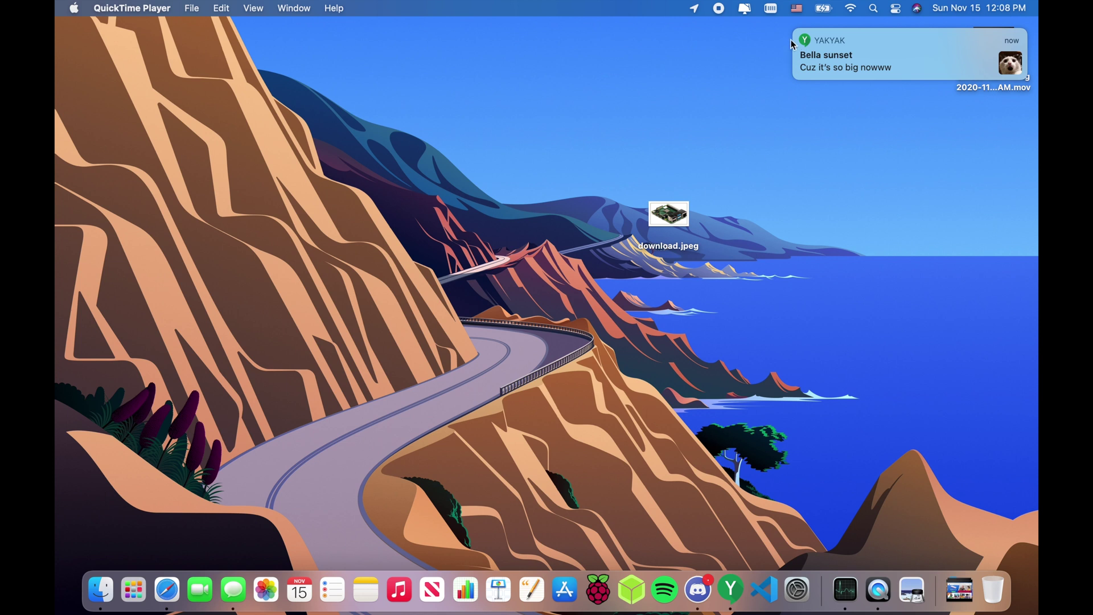
left_click(795, 31)
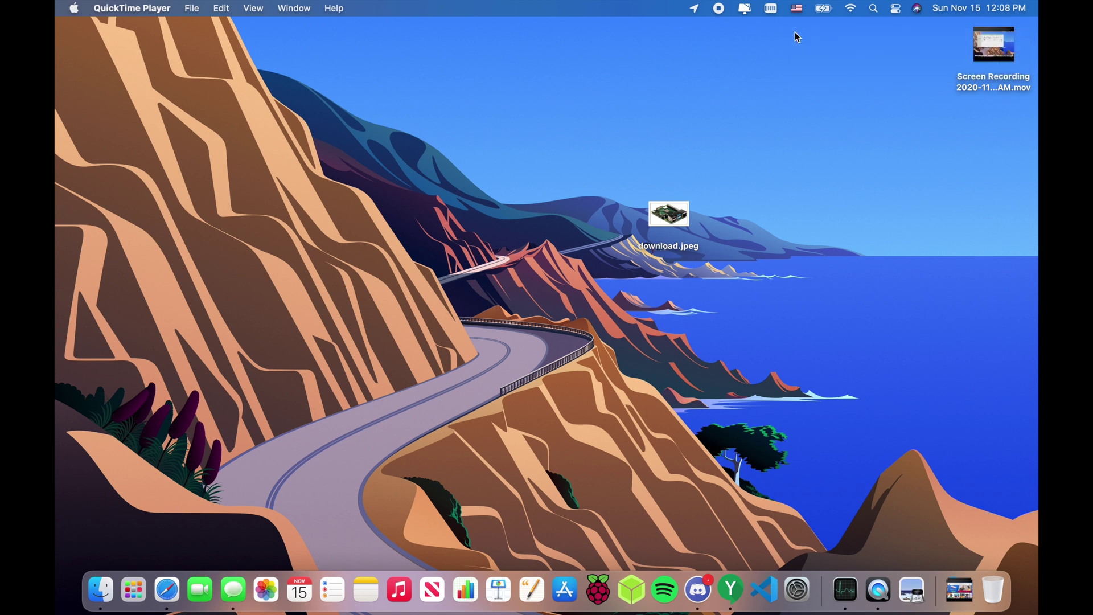